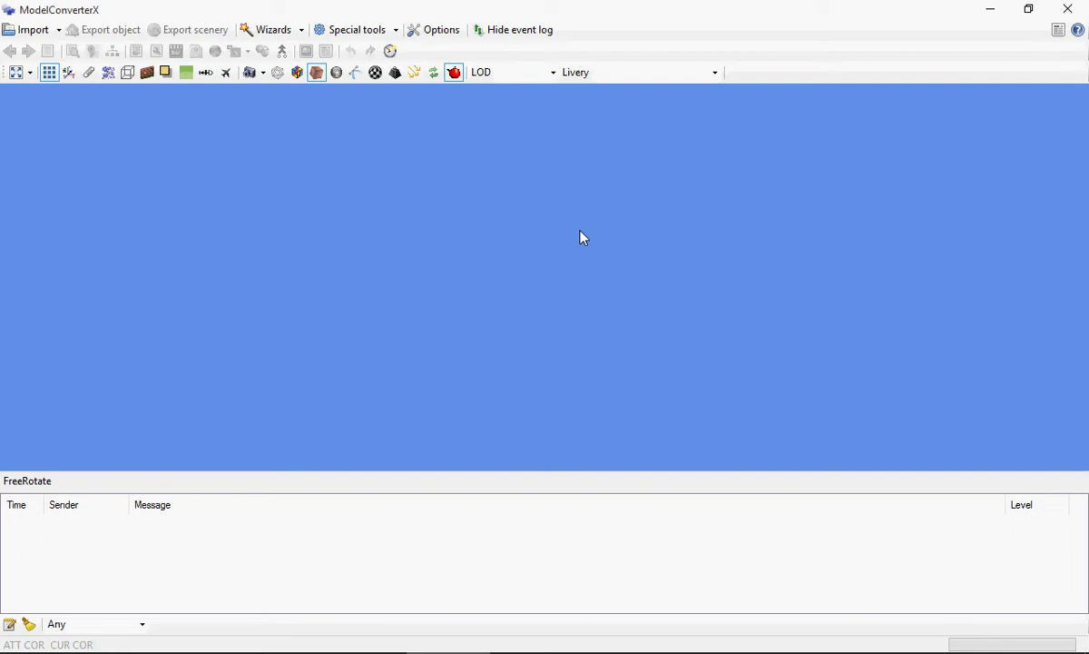
- Import Aircraft.cfg from the Aircreation_582SL folder using the Aircraft CFG file type
{"action": "left_click", "coordinate": [32, 30]}
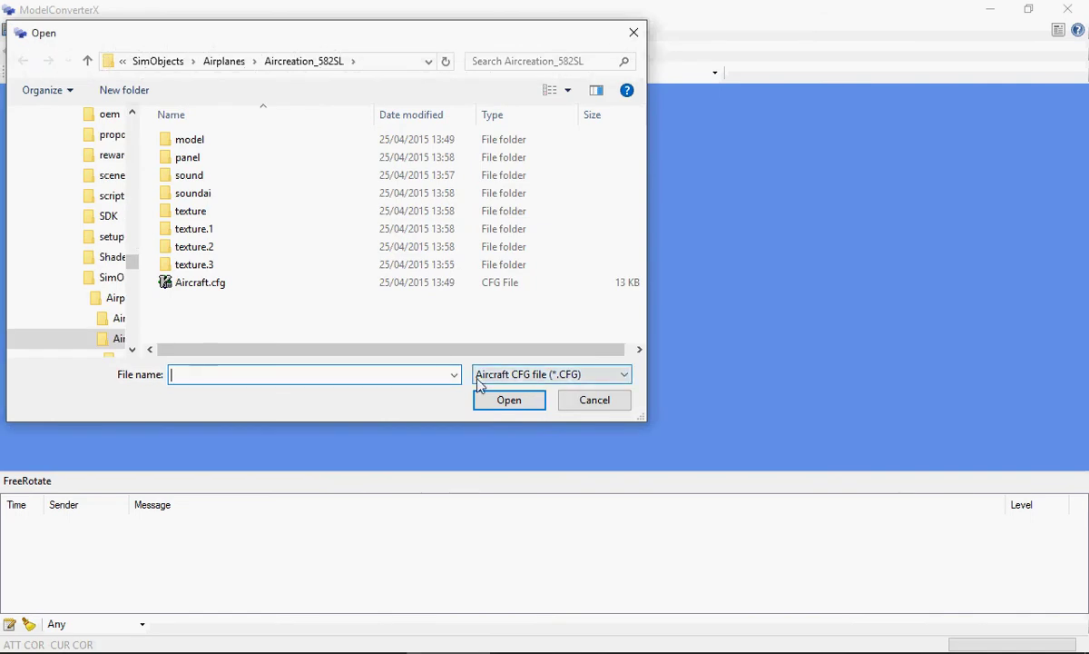
{"action": "left_click", "coordinate": [516, 377]}
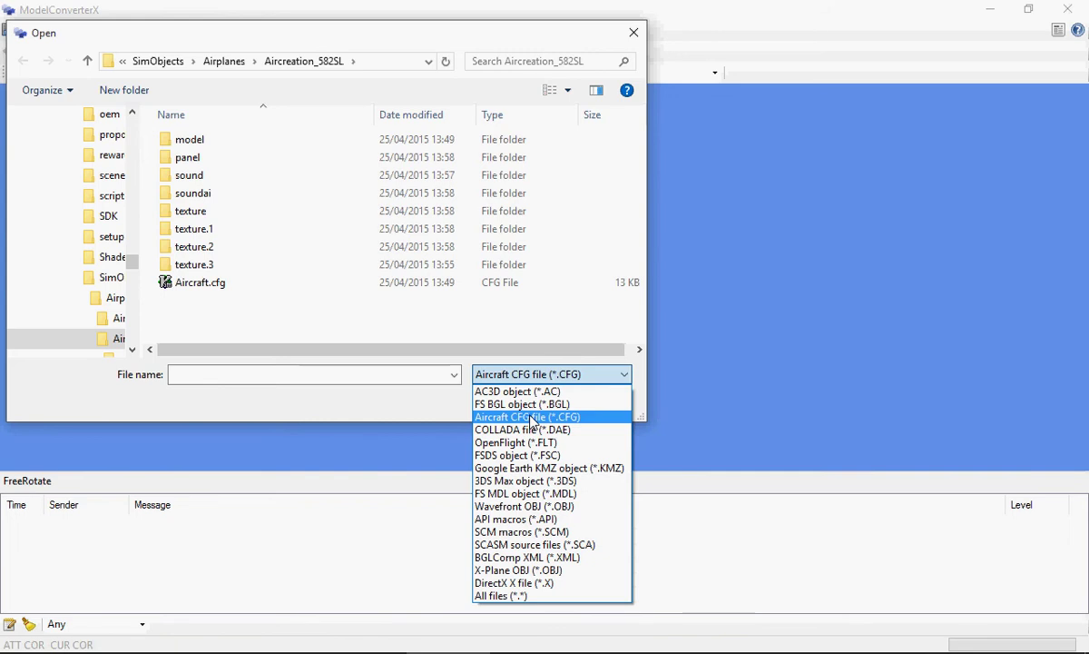
{"action": "left_click", "coordinate": [531, 418]}
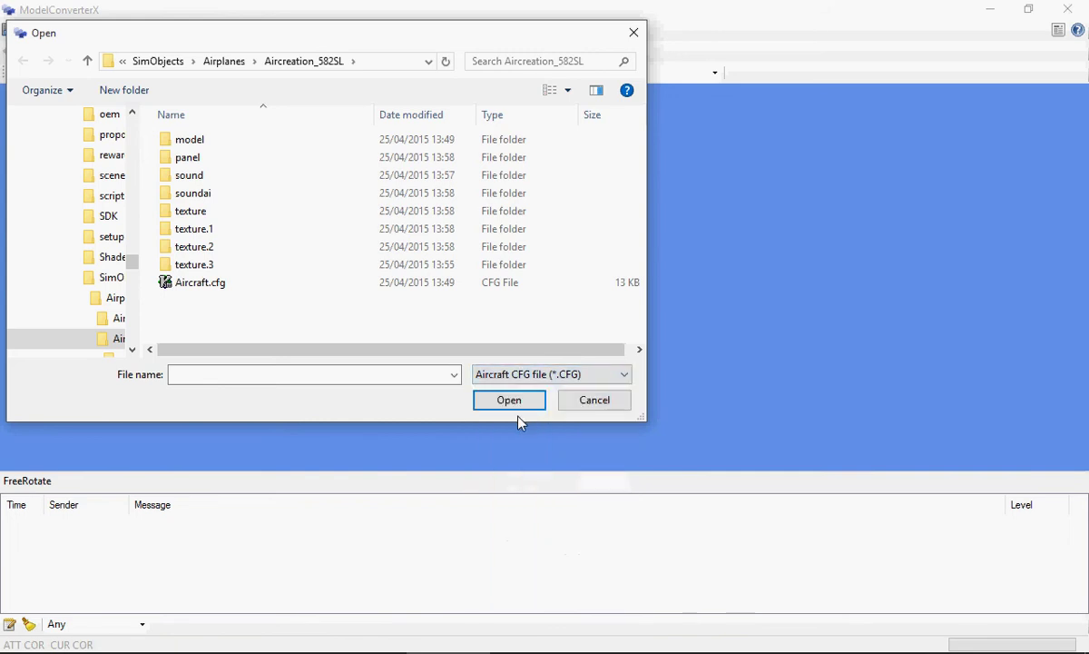
{"action": "left_click", "coordinate": [205, 289]}
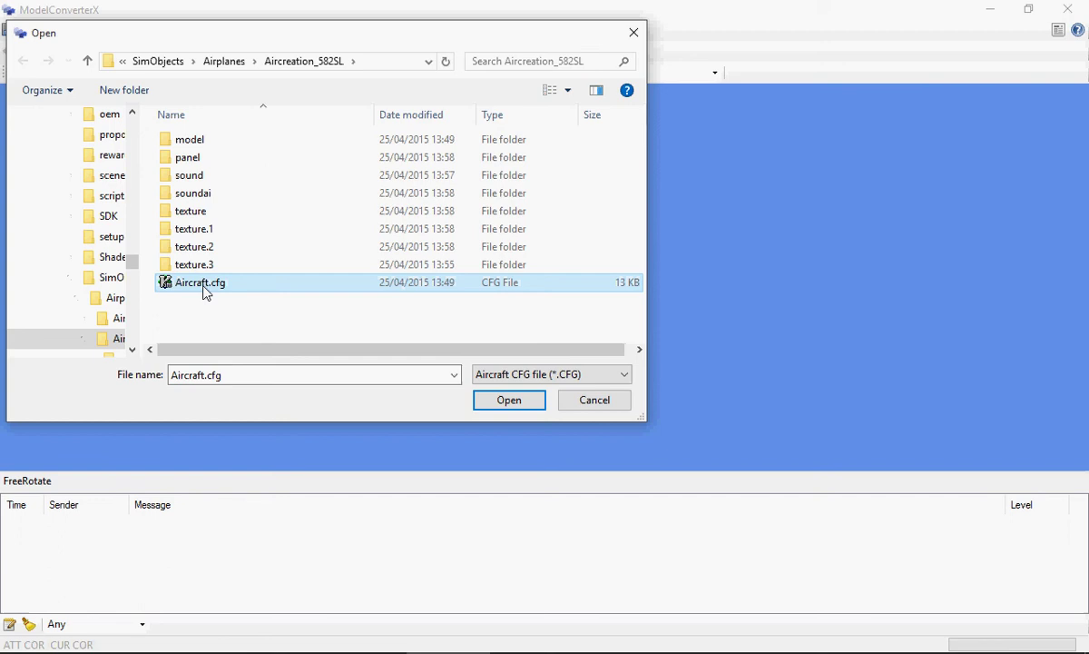
{"action": "left_click", "coordinate": [490, 397]}
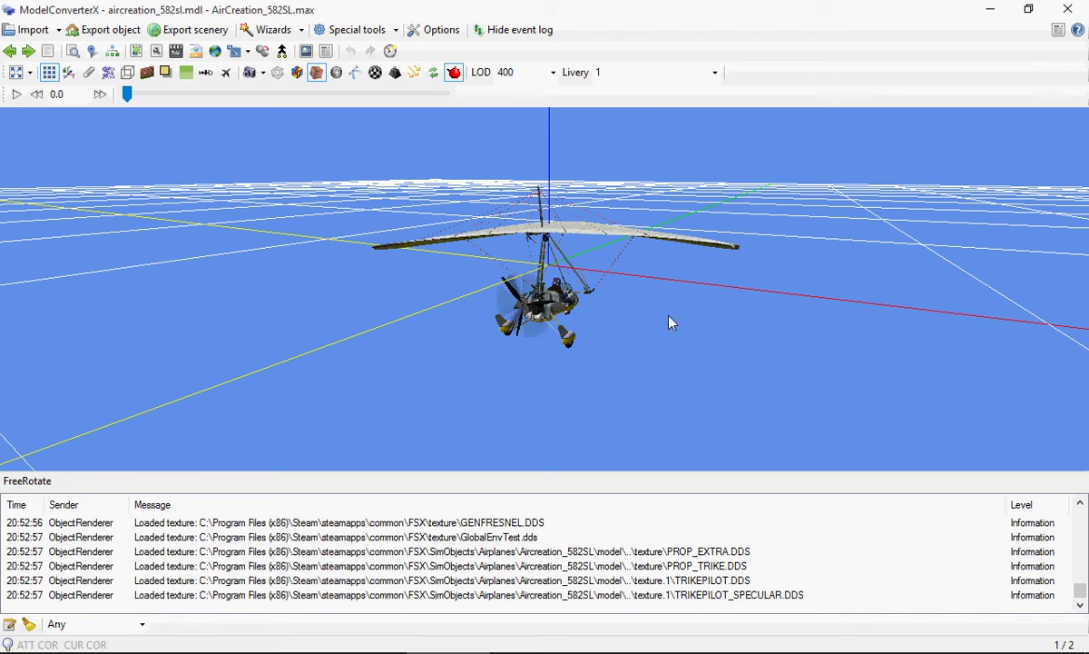
- View the trike in livery 2, and set its displayed livery to 3
{"action": "left_click_drag", "start_coordinate": [671, 321], "coordinate": [563, 307]}
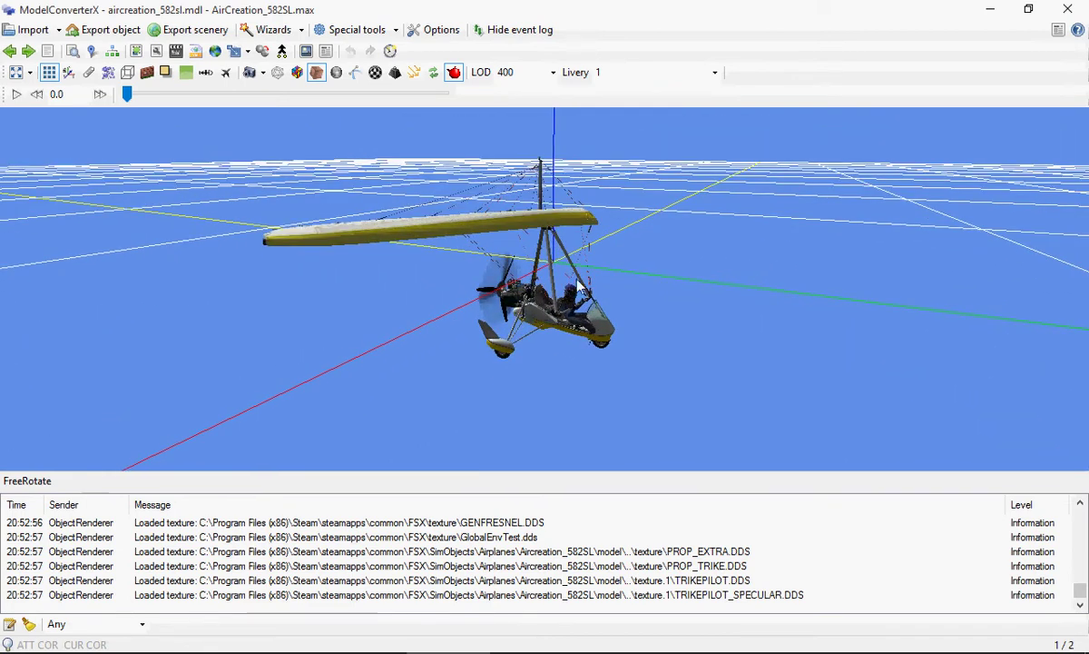
{"action": "left_click", "coordinate": [715, 79]}
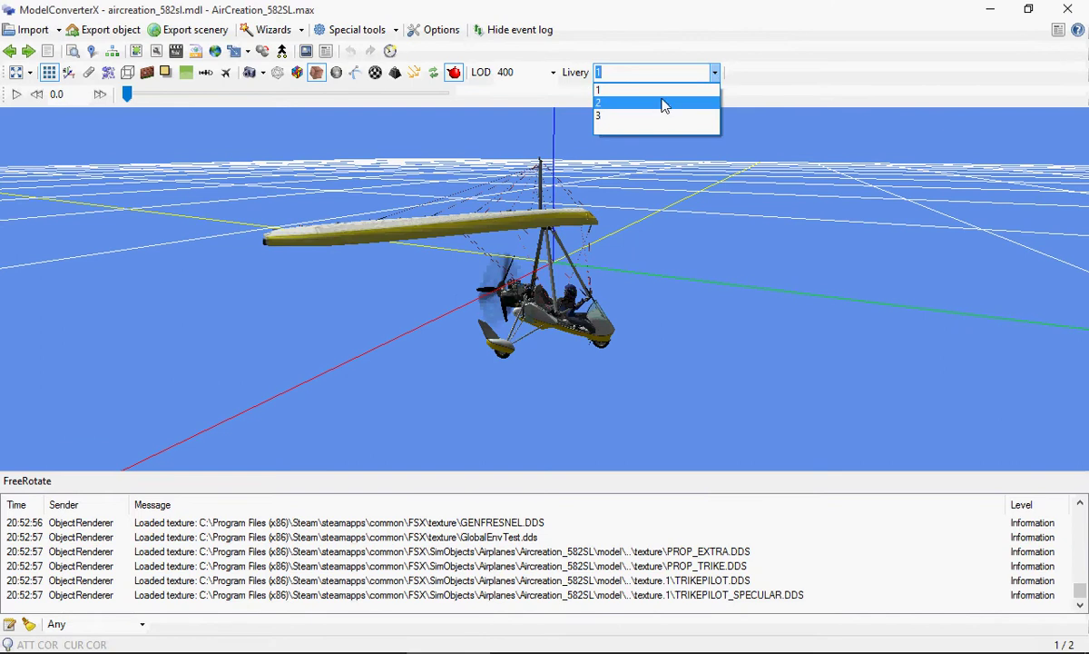
{"action": "left_click", "coordinate": [660, 108]}
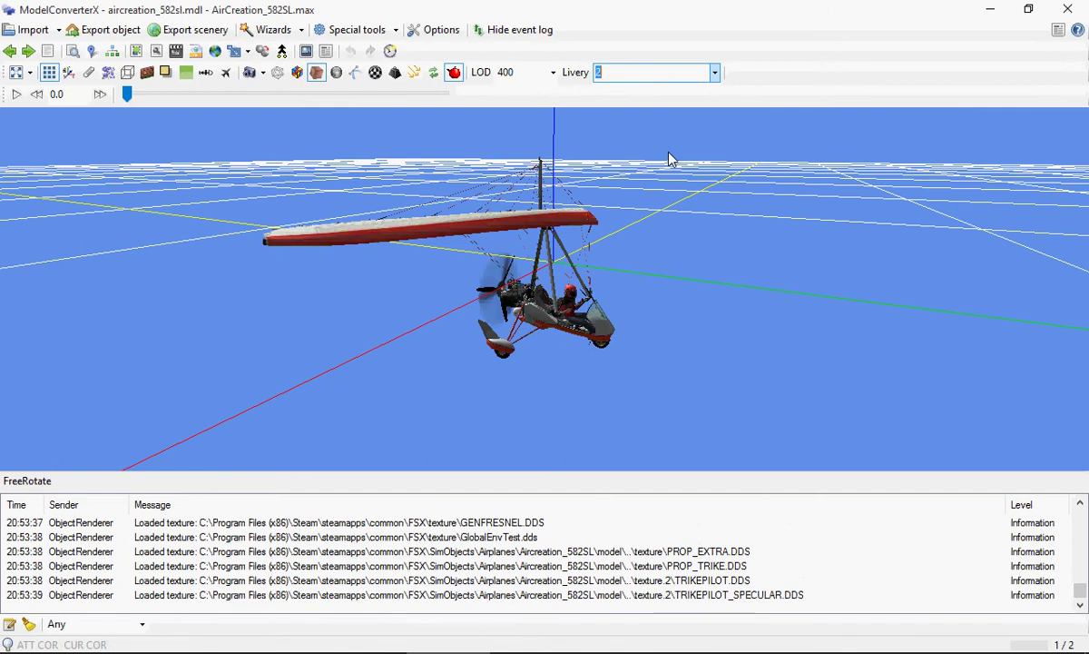
{"action": "left_click", "coordinate": [716, 73]}
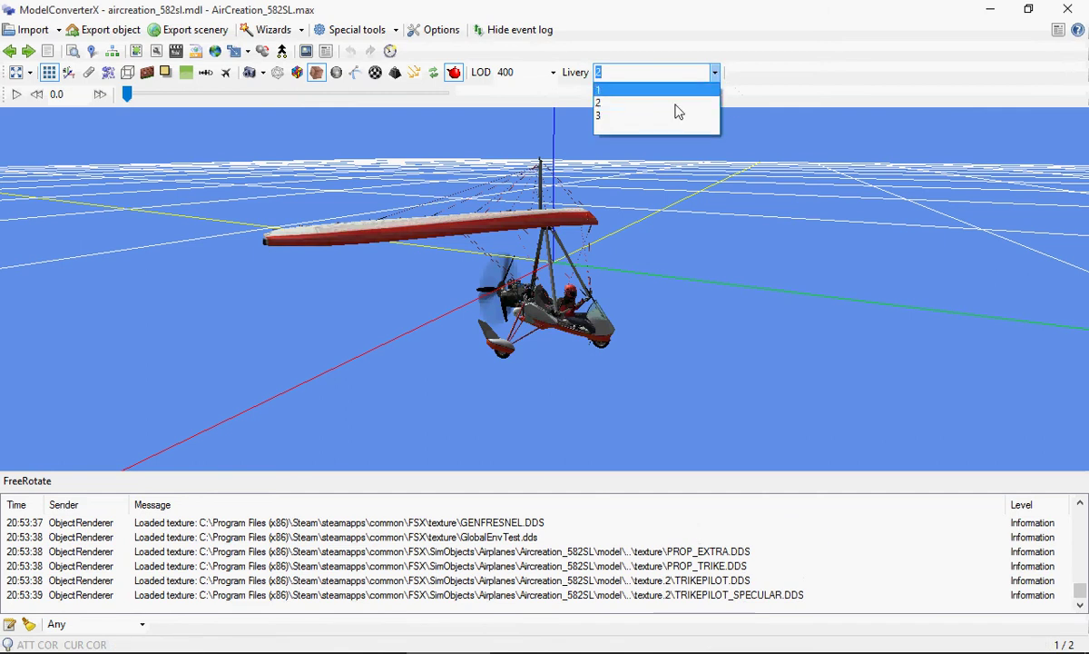
{"action": "left_click", "coordinate": [663, 119]}
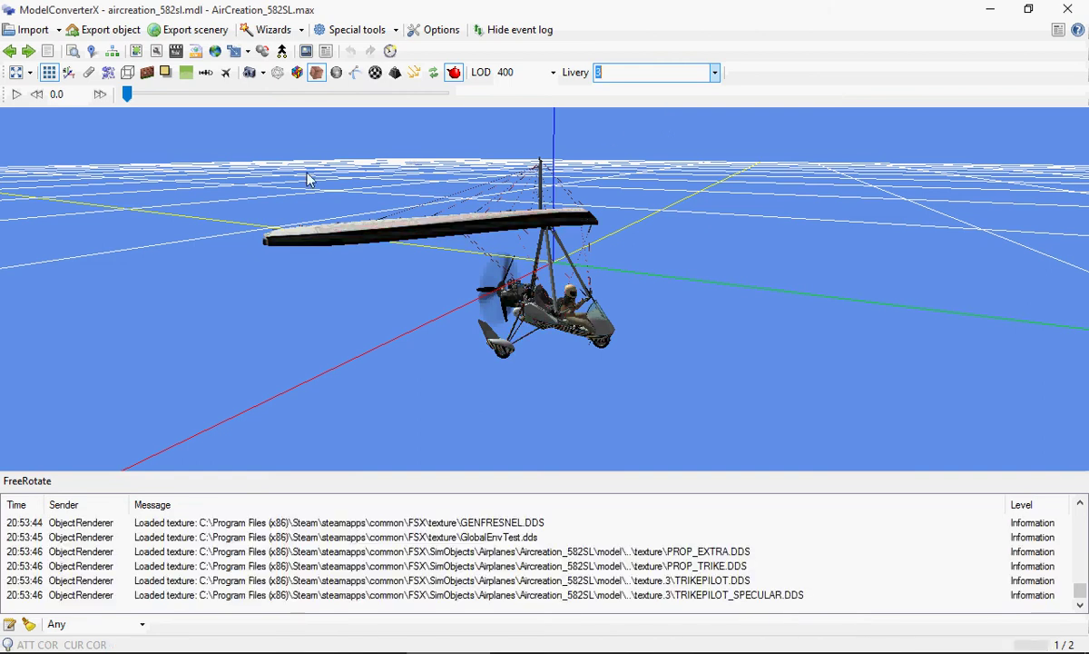
- View the aircraft's interior model, and return to the exterior model to look at it from the front
{"action": "left_click", "coordinate": [30, 54]}
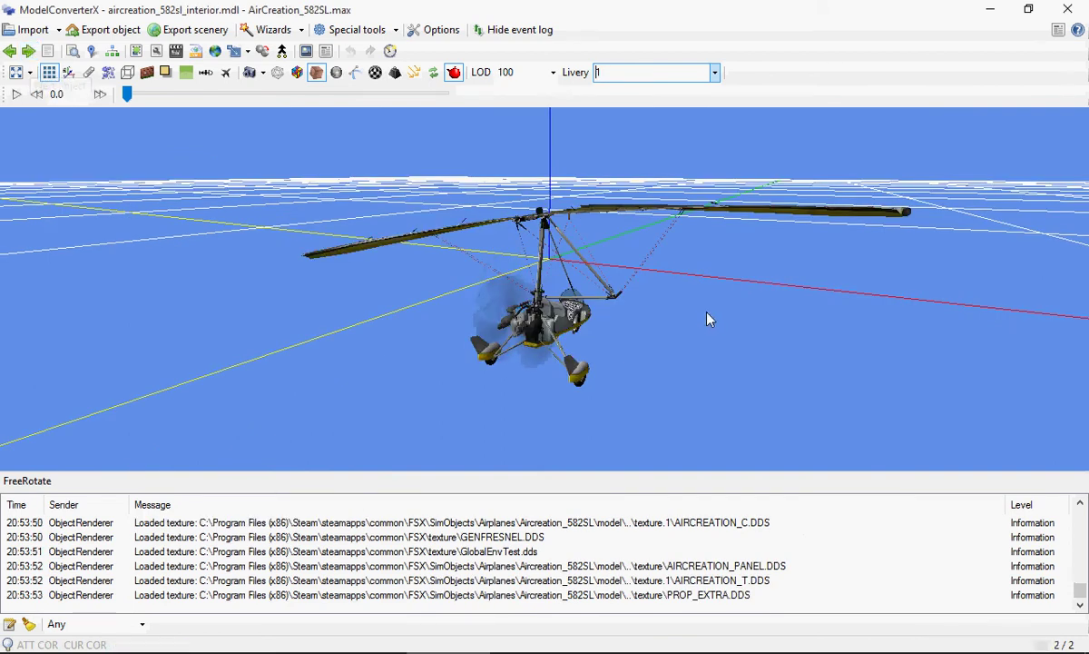
{"action": "mouse_move", "coordinate": [706, 316]}
{"action": "left_mouse_down"}
{"action": "mouse_move", "coordinate": [518, 319]}
{"action": "mouse_move", "coordinate": [704, 320]}
{"action": "left_mouse_up"}
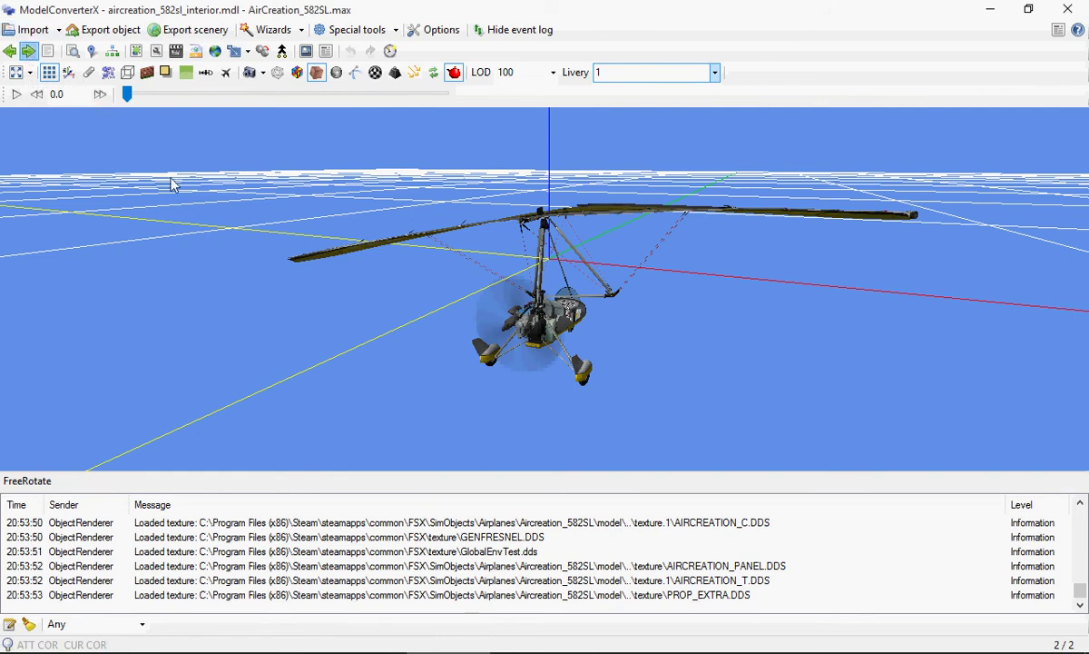
{"action": "left_click", "coordinate": [29, 52]}
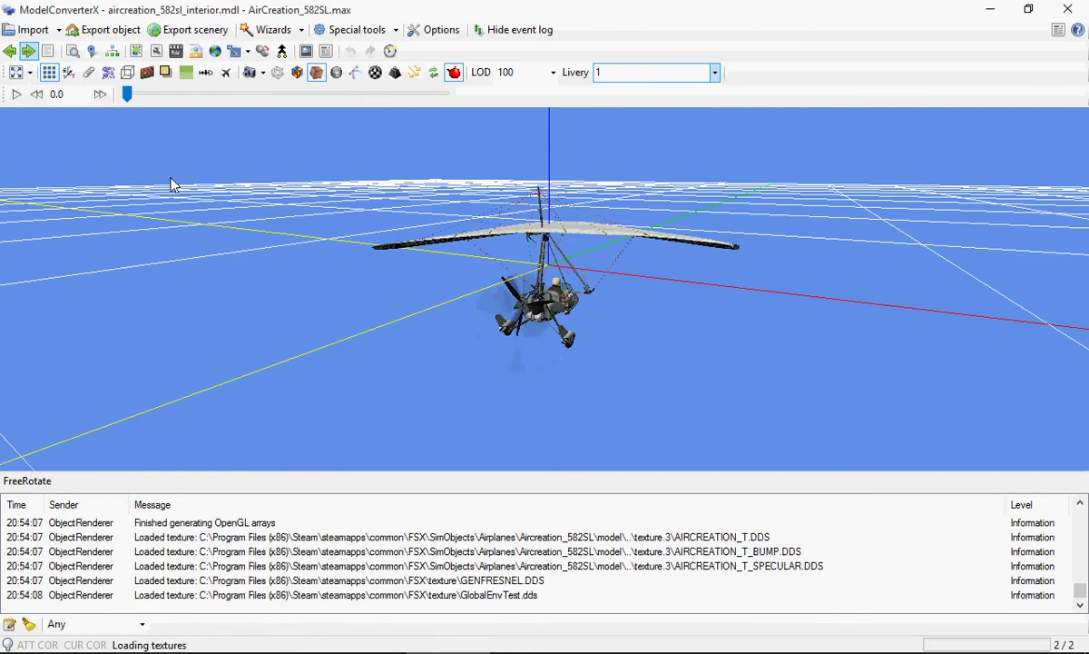
{"action": "left_click_drag", "start_coordinate": [744, 297], "coordinate": [462, 298]}
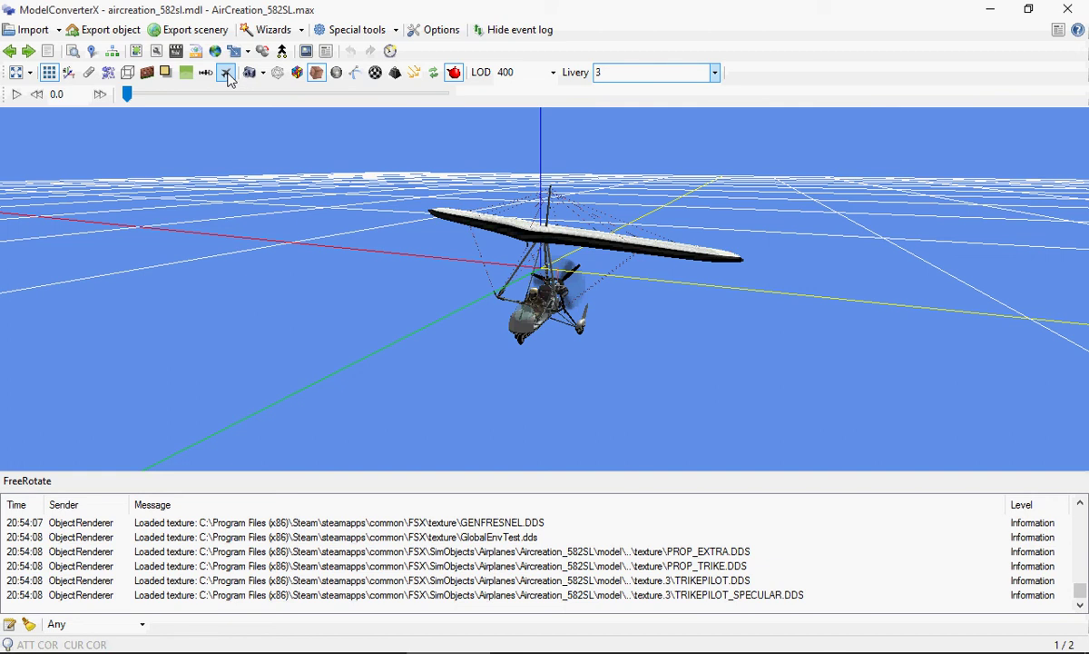
- Show the aircraft configuration points on the model and examine the CFGLight entry in the Hierarchy Editor
{"action": "left_click", "coordinate": [228, 77]}
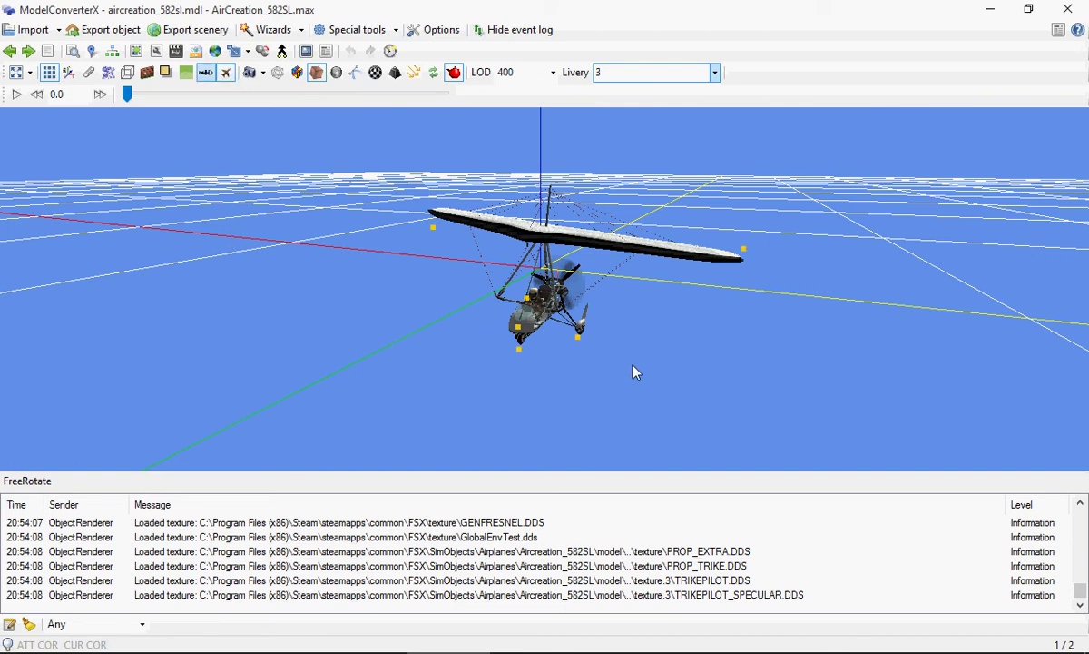
{"action": "left_click_drag", "start_coordinate": [542, 347], "coordinate": [509, 320]}
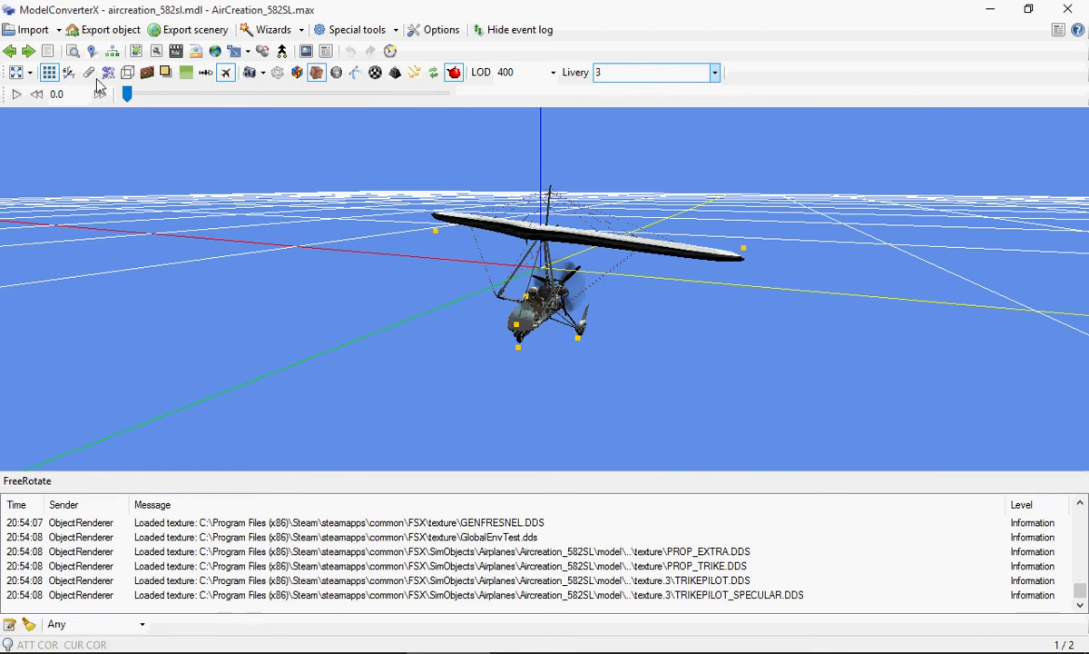
{"action": "left_click", "coordinate": [112, 53]}
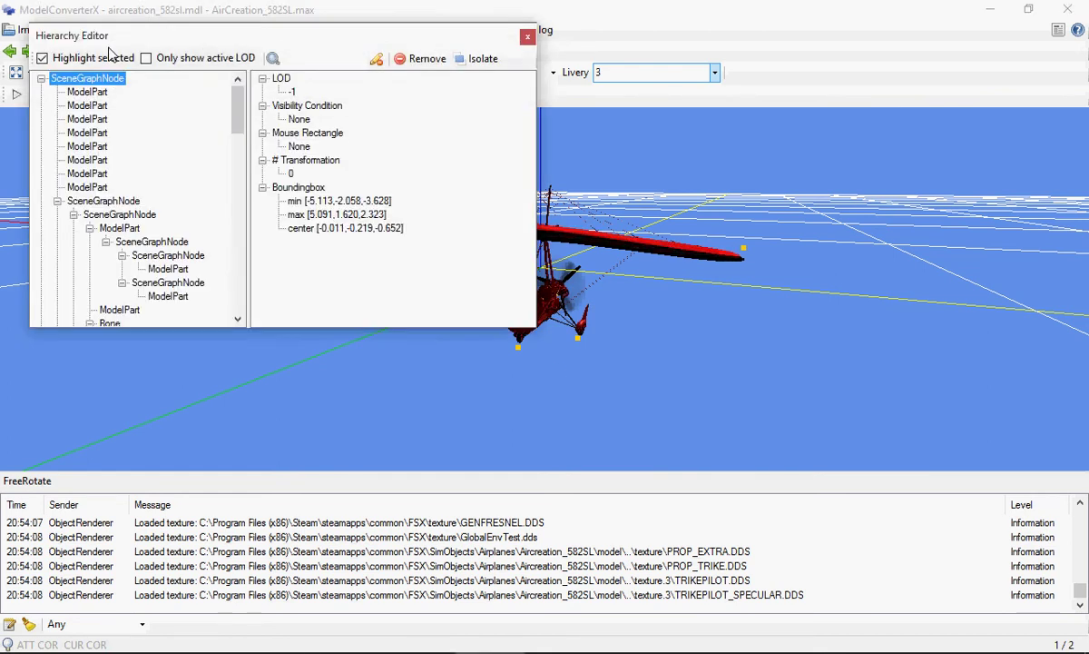
{"action": "left_click_drag", "start_coordinate": [381, 91], "coordinate": [209, 328]}
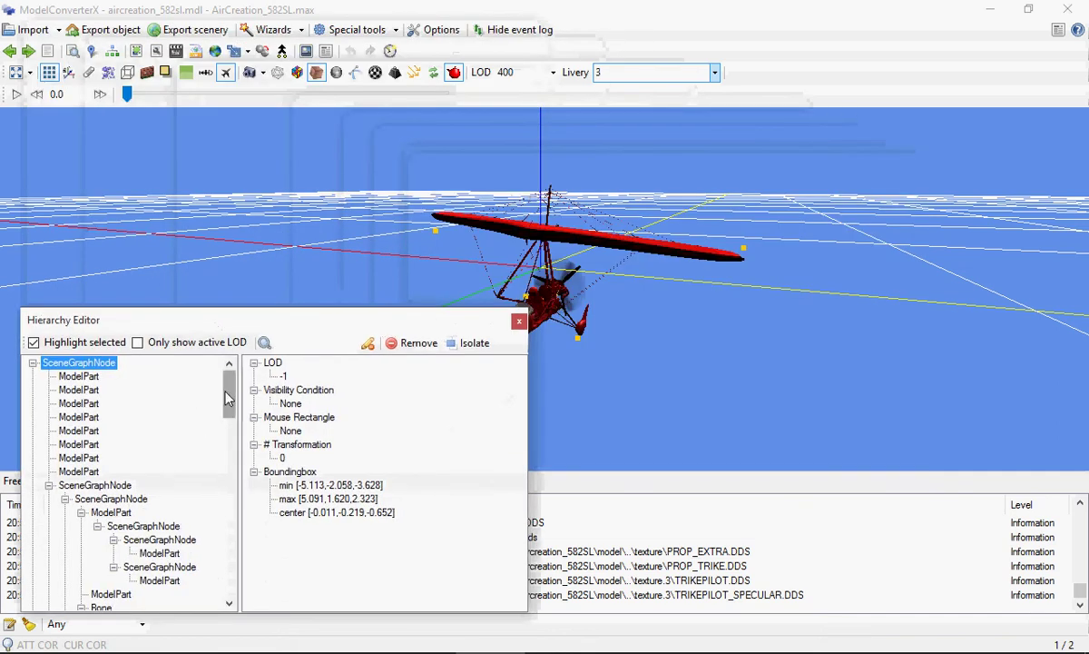
{"action": "left_click_drag", "start_coordinate": [227, 397], "coordinate": [219, 579]}
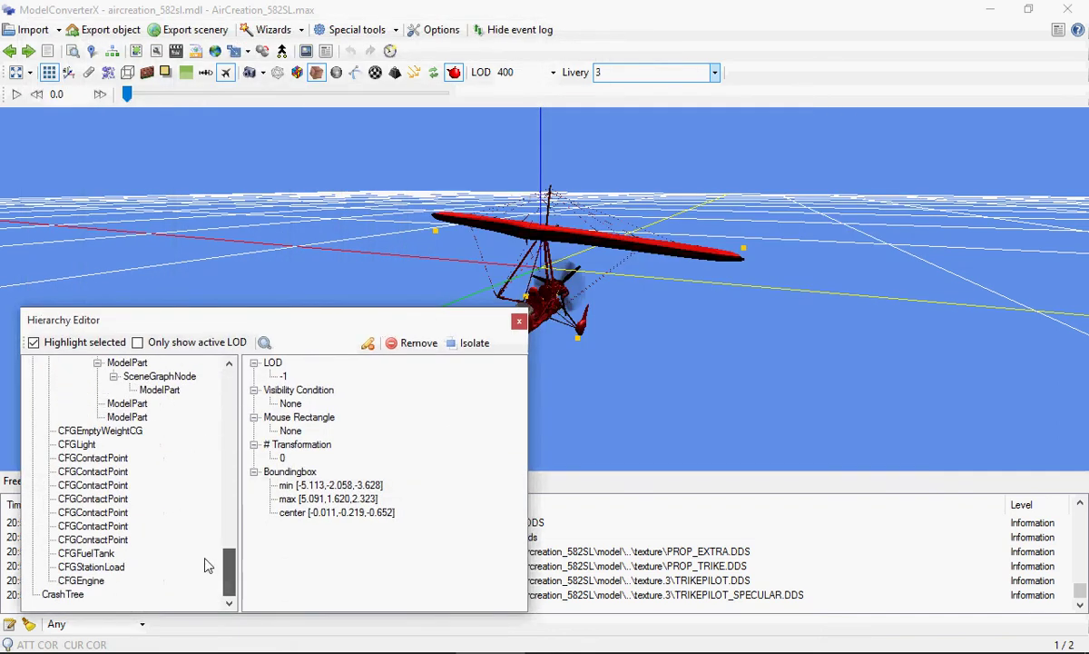
{"action": "left_click", "coordinate": [80, 444]}
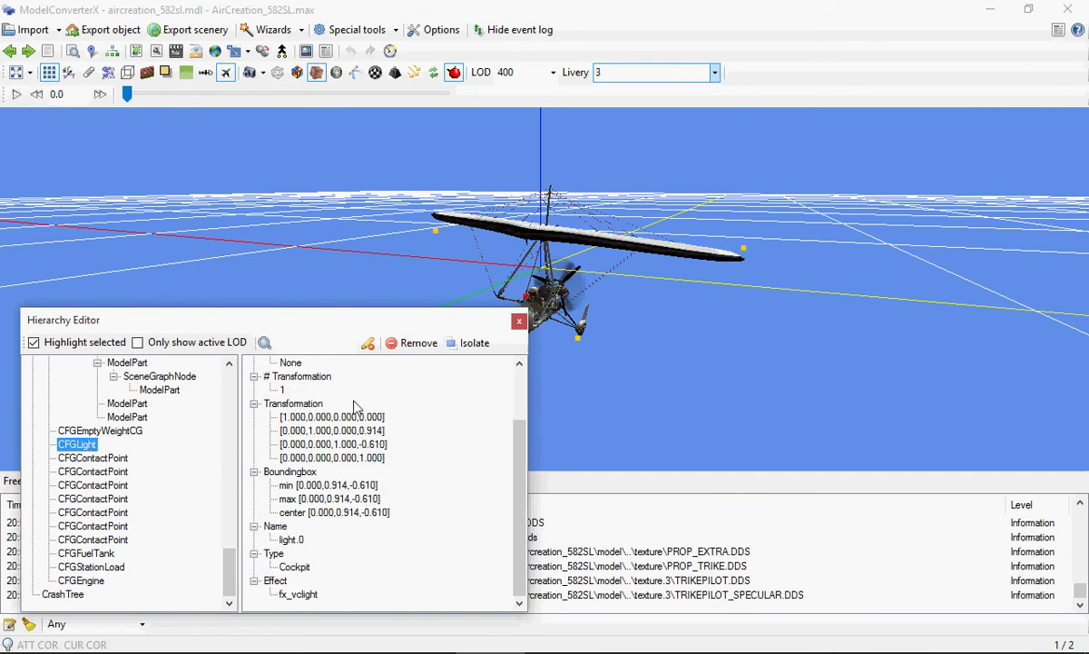
{"action": "left_click_drag", "start_coordinate": [536, 268], "coordinate": [614, 279]}
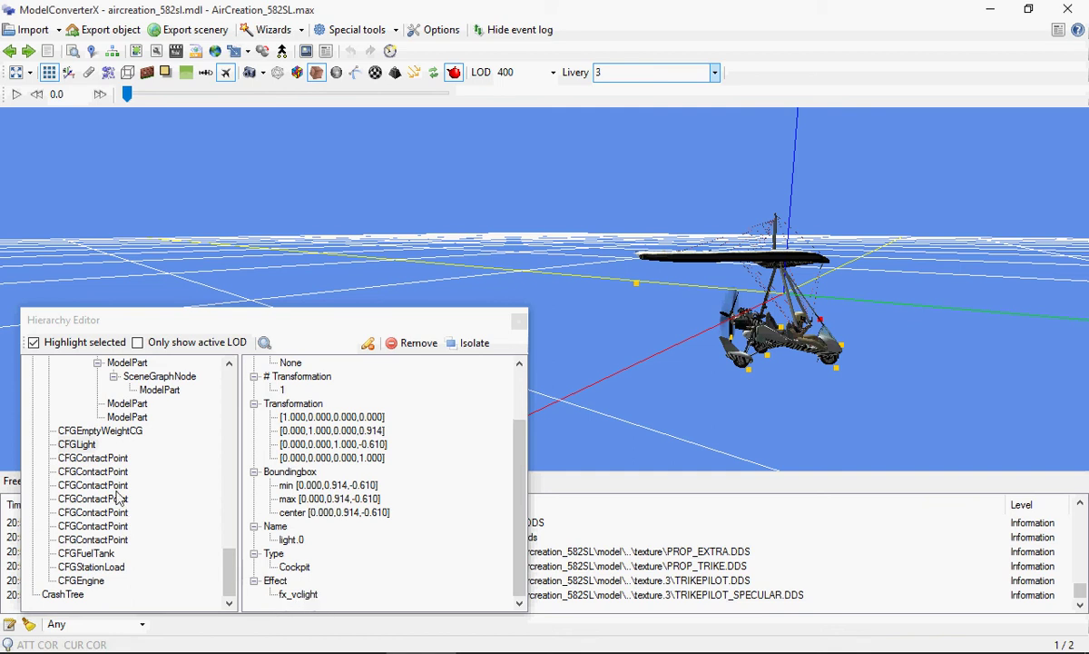
- Examine the CFGContactPoint entries one by one through to CFGFuelTank, checking their positions on the aircraft
{"action": "left_click", "coordinate": [105, 460]}
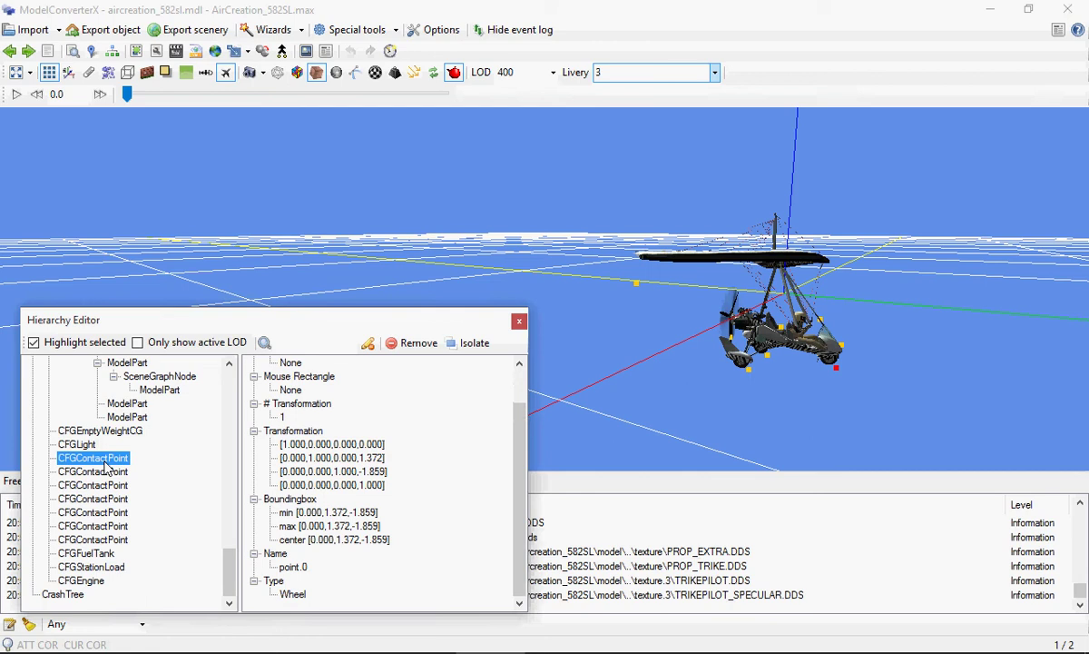
{"action": "key", "text": "Down"}
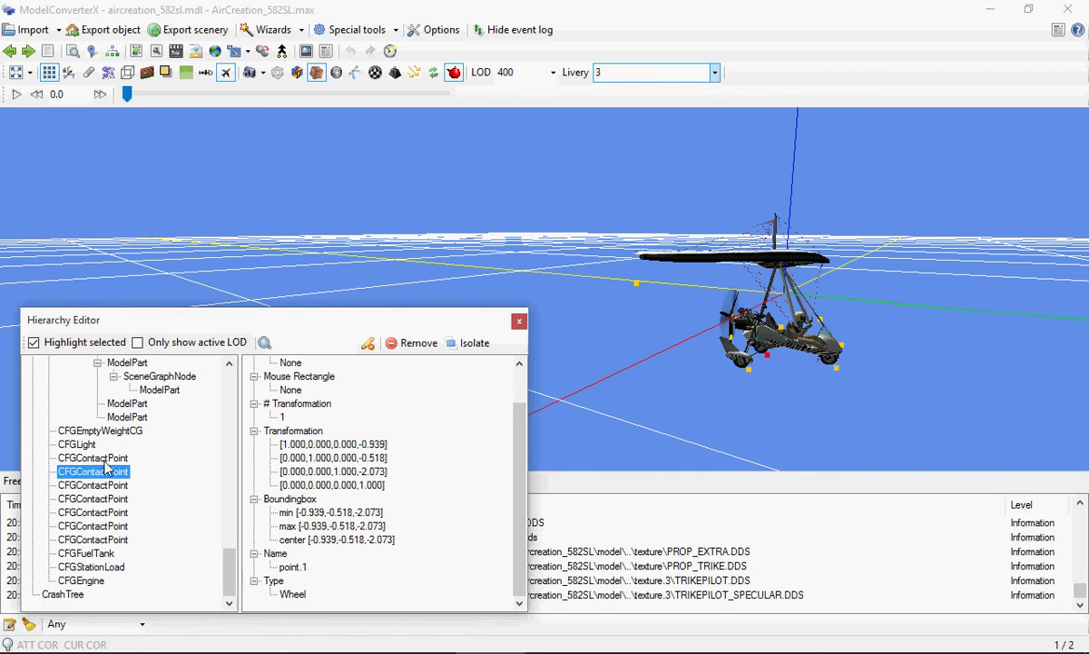
{"action": "key", "text": "Down"}
{"action": "key", "text": "Down"}
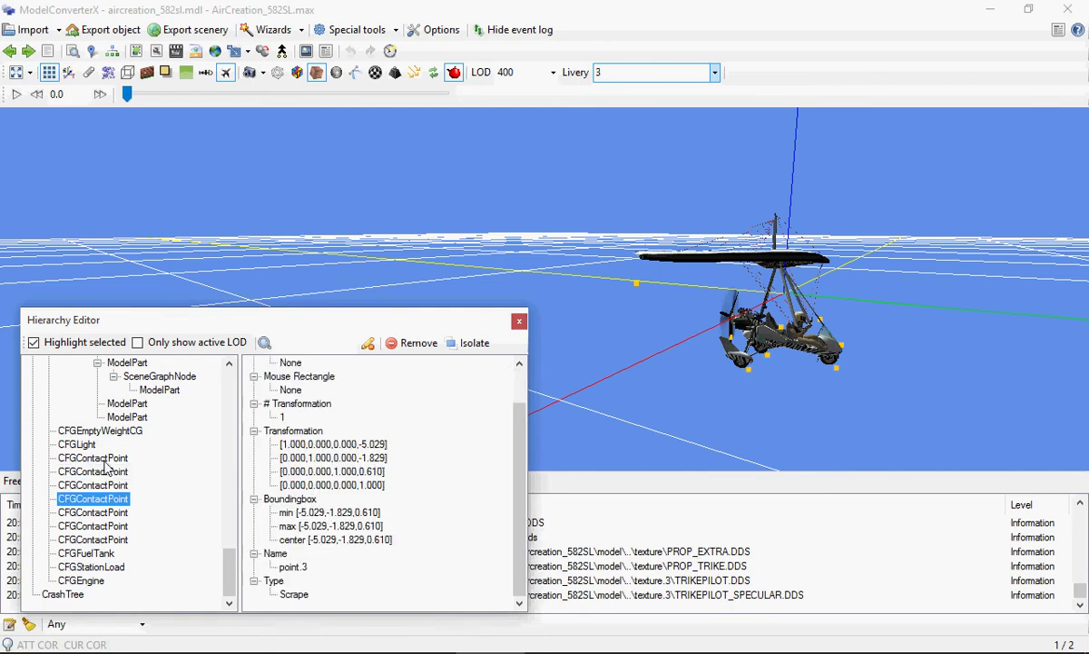
{"action": "key", "text": "Down"}
{"action": "key", "text": "Down"}
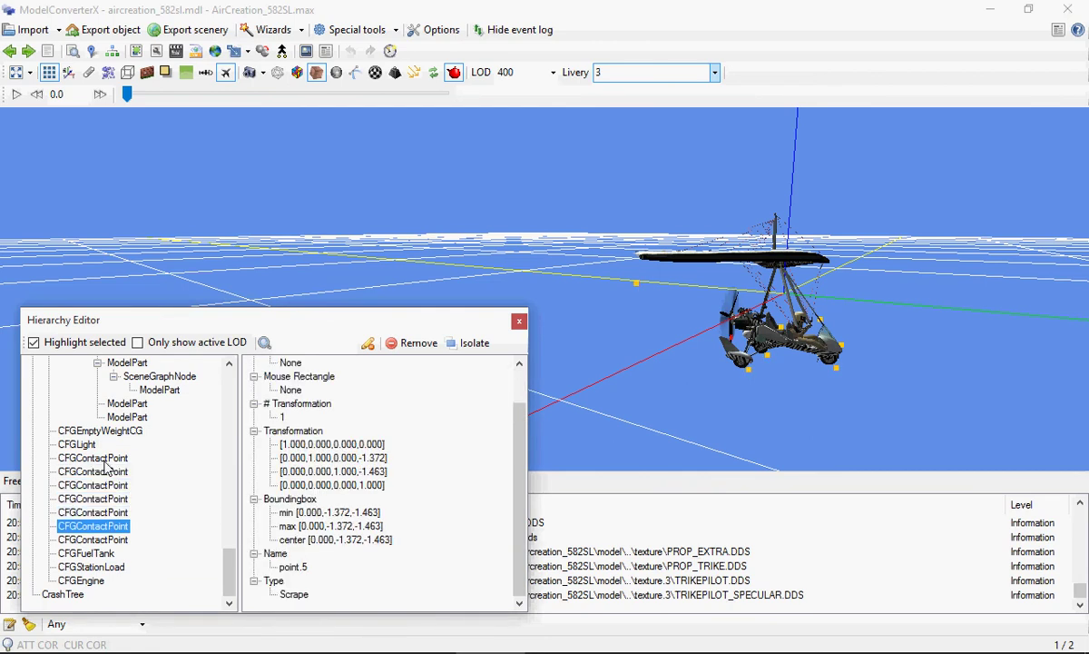
{"action": "key", "text": "Down"}
{"action": "key", "text": "Down"}
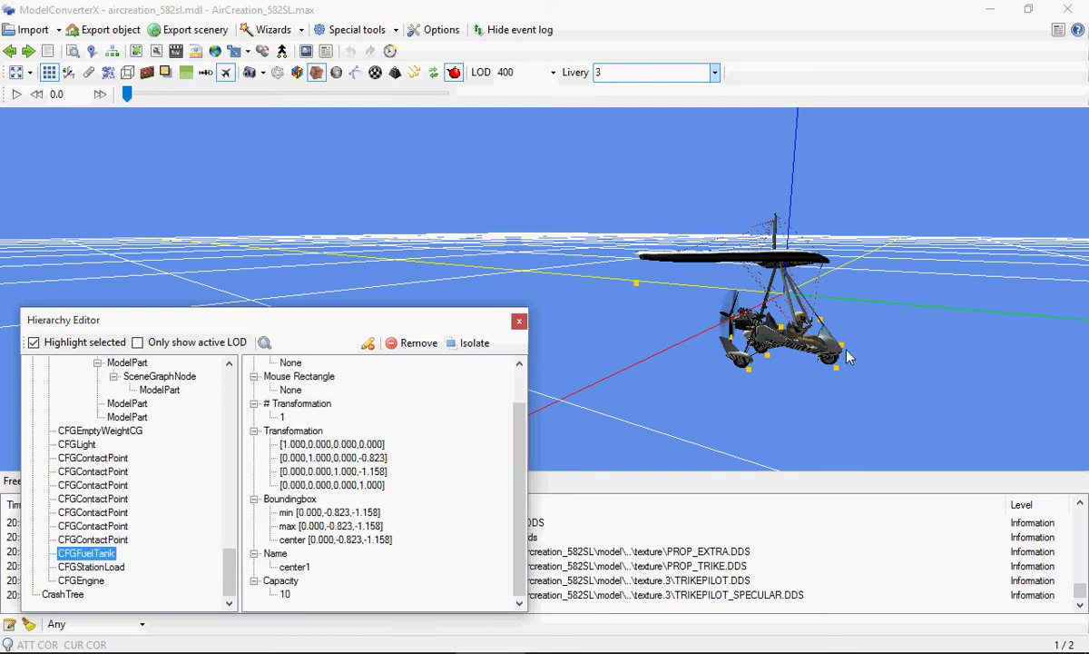
{"action": "left_click_drag", "start_coordinate": [856, 357], "coordinate": [789, 336]}
- Examine the properties and positions of the CFGEngine and CFGStationLoad entries
{"action": "left_click", "coordinate": [91, 581]}
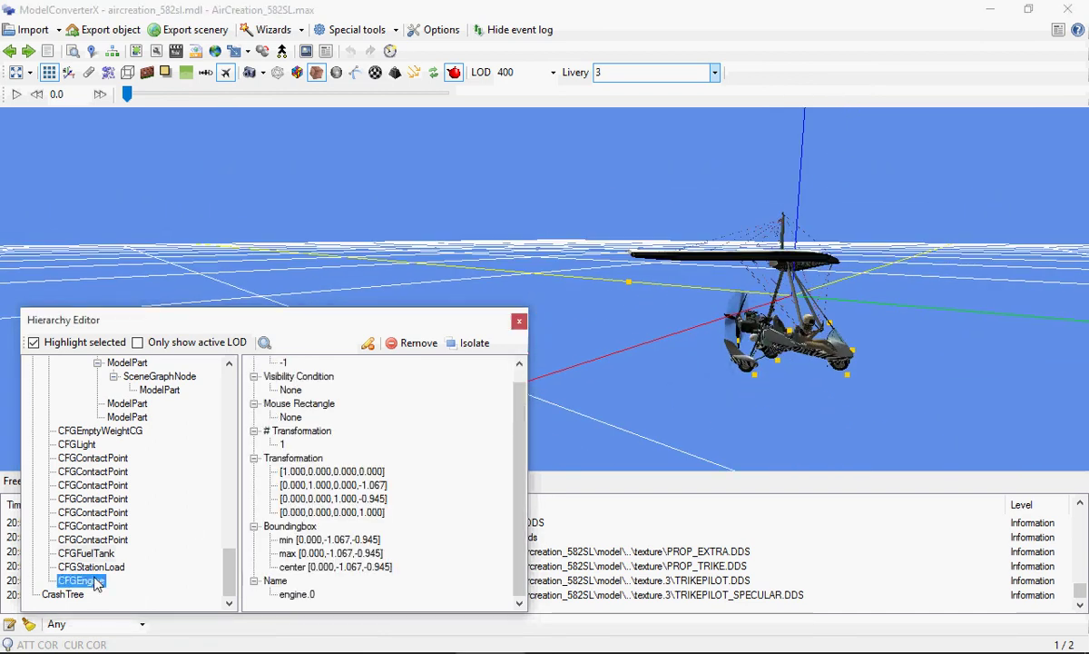
{"action": "left_click", "coordinate": [97, 568]}
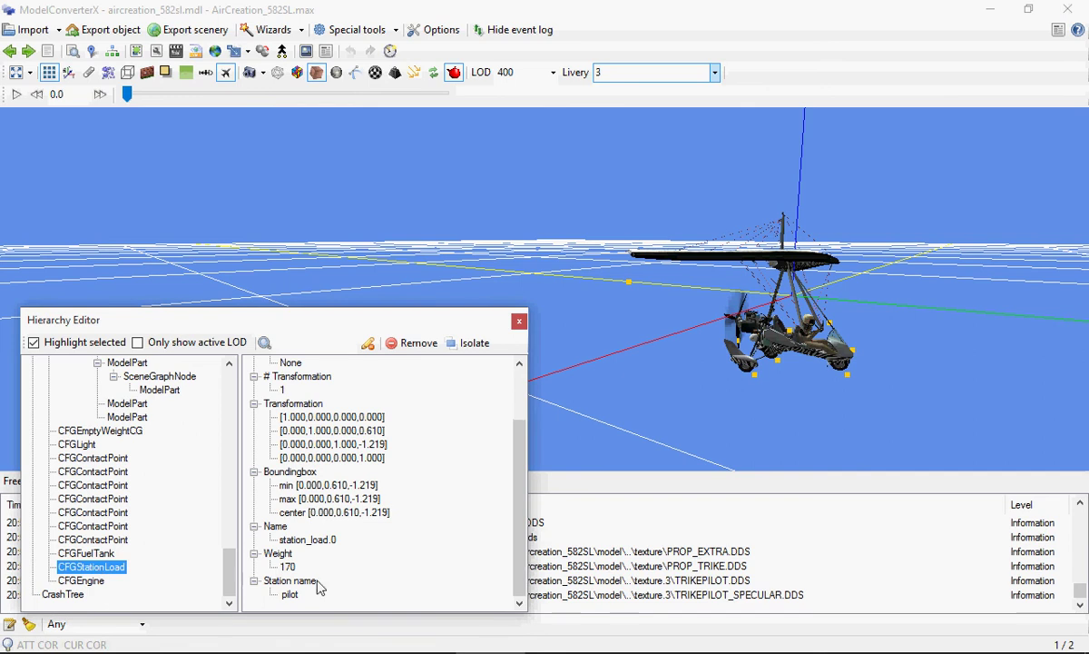
{"action": "left_click", "coordinate": [81, 580]}
{"action": "mouse_move", "coordinate": [708, 337]}
{"action": "left_mouse_down"}
{"action": "mouse_move", "coordinate": [851, 362]}
{"action": "mouse_move", "coordinate": [700, 341]}
{"action": "left_mouse_up"}
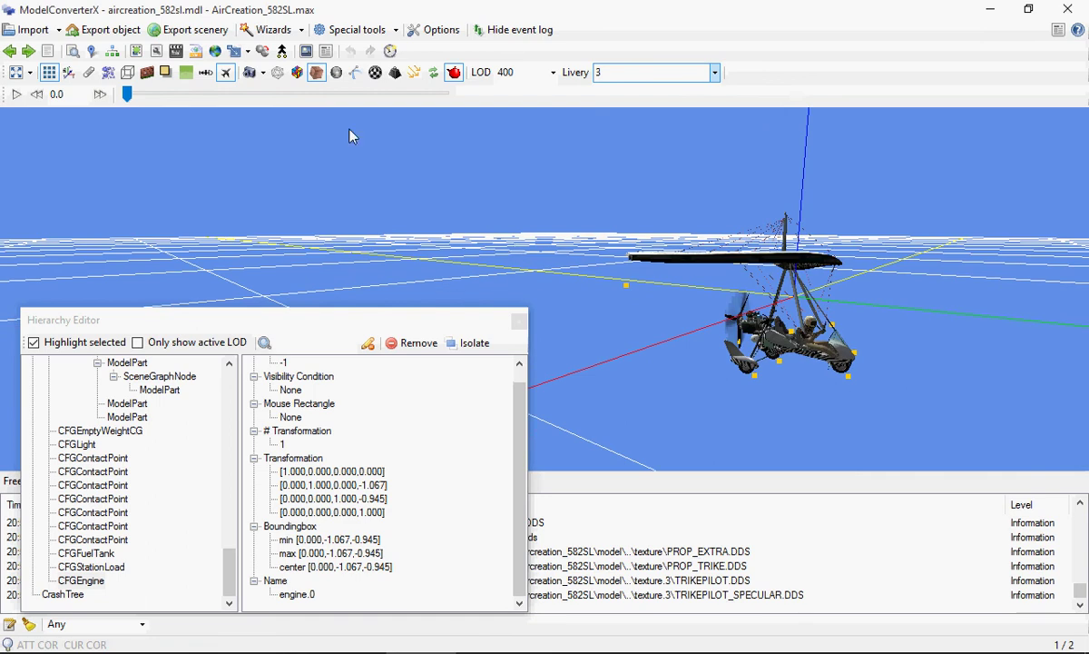
- Render the aircraft as a wireframe and inspect the engine point inside the model
{"action": "left_click", "coordinate": [276, 73]}
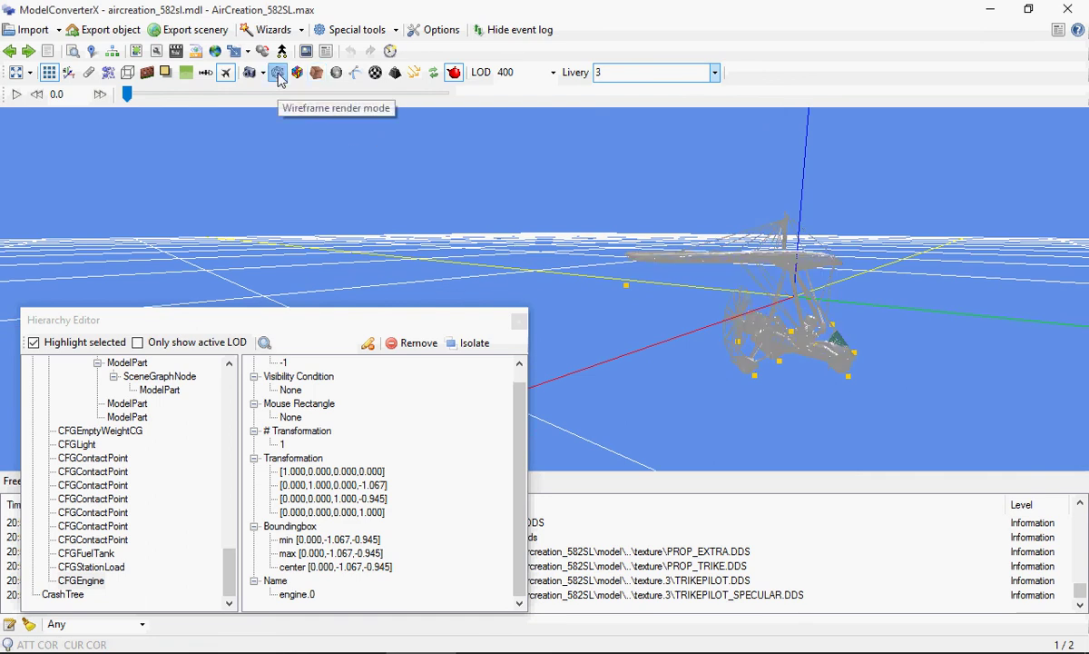
{"action": "left_click_drag", "start_coordinate": [708, 315], "coordinate": [790, 233]}
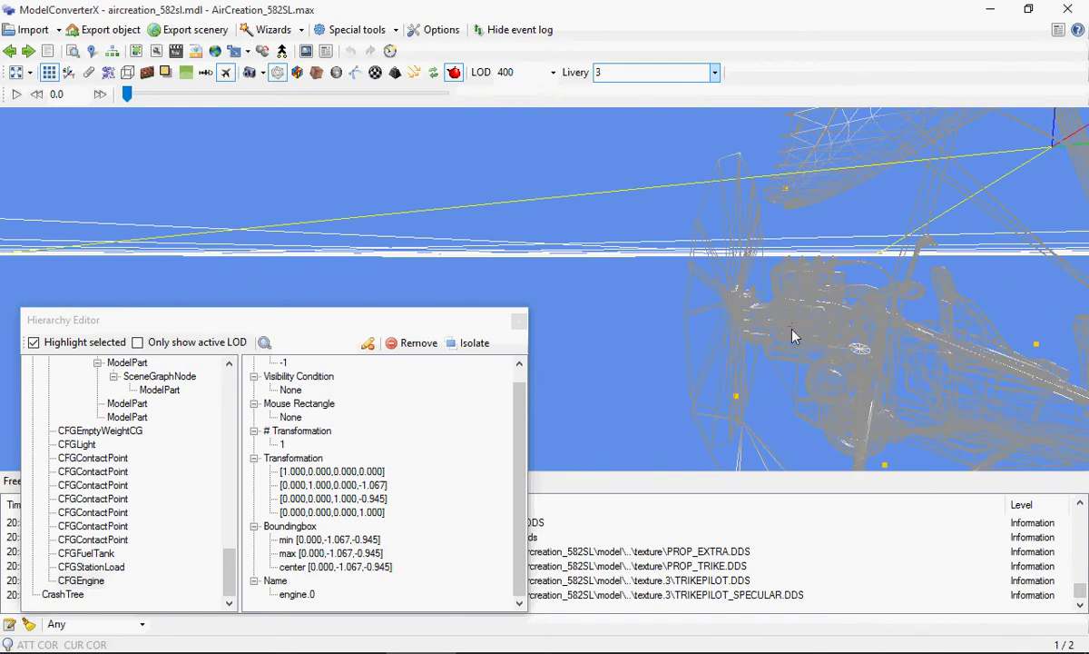
{"action": "left_click_drag", "start_coordinate": [792, 336], "coordinate": [717, 318]}
{"action": "scroll", "coordinate": [782, 322], "scroll_direction": "down", "scroll_amount": 5}
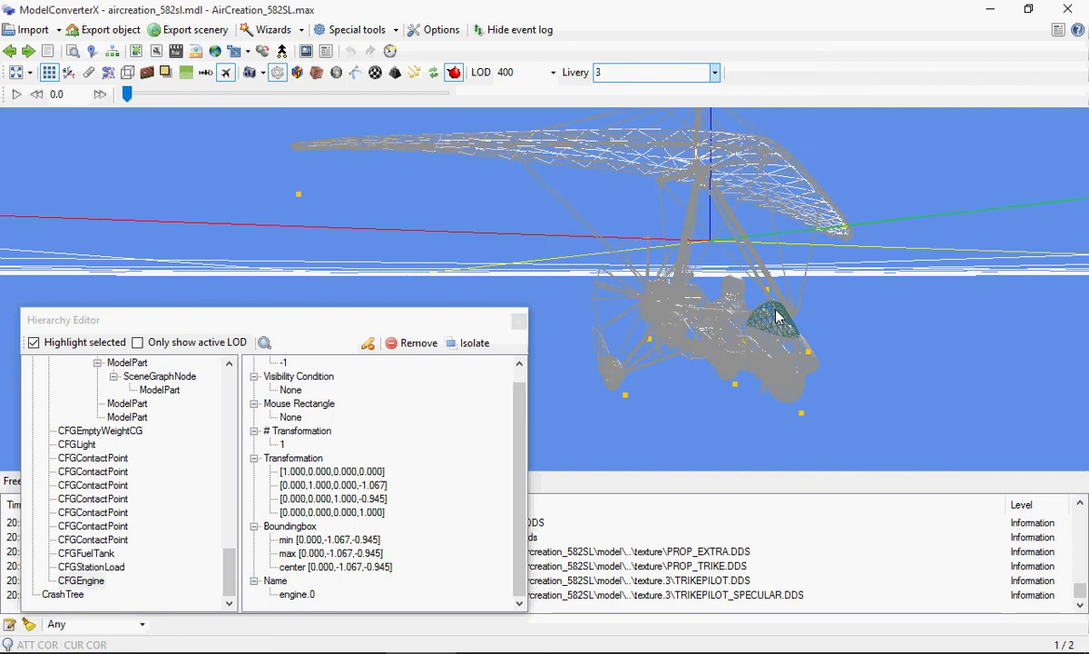
- Return the aircraft to textured rendering and close the Hierarchy Editor
{"action": "left_click", "coordinate": [226, 73]}
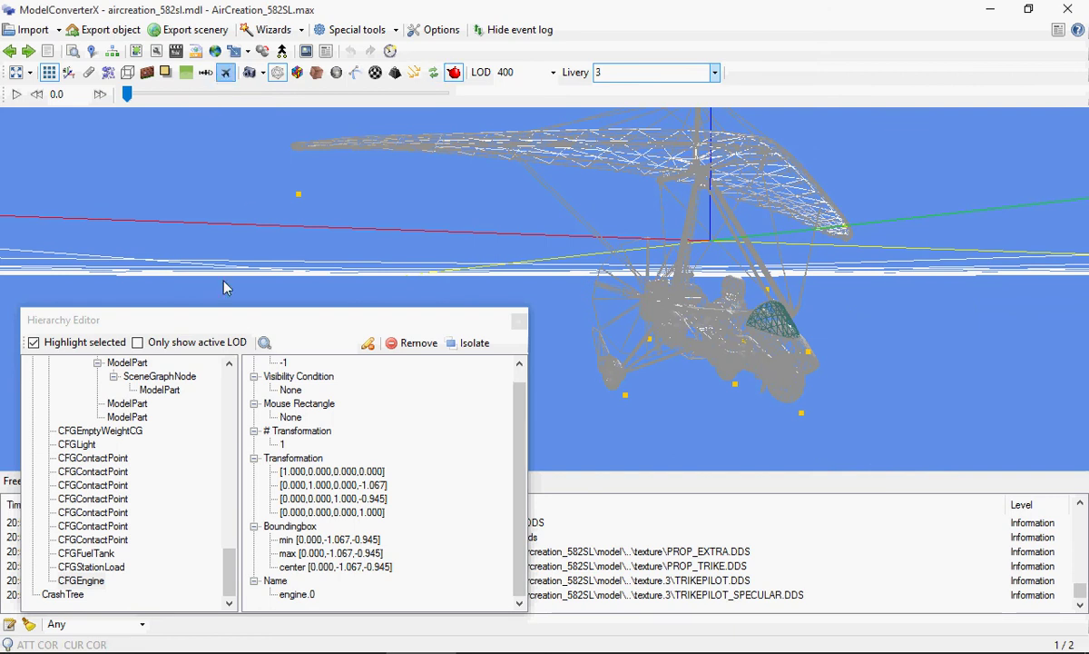
{"action": "left_click", "coordinate": [317, 73]}
{"action": "left_click_drag", "start_coordinate": [687, 289], "coordinate": [584, 306]}
{"action": "left_click", "coordinate": [518, 320]}
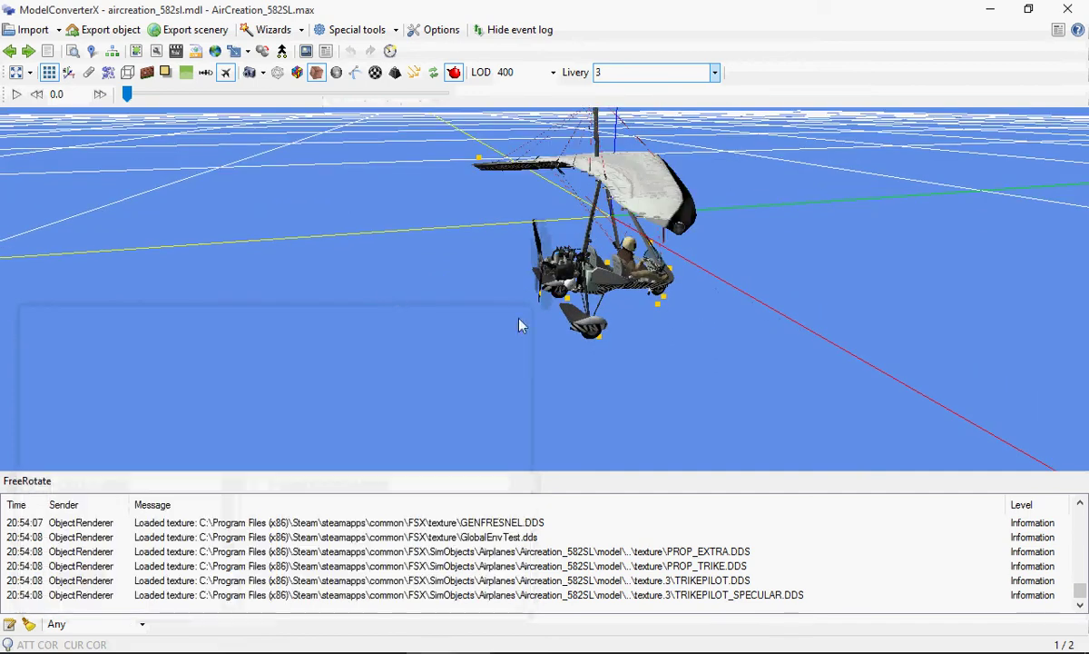
- Import the Mooney_Bravo aircraft through its aircraft.cfg in the FSX SimObjects Airplanes folder
{"action": "left_click", "coordinate": [27, 30]}
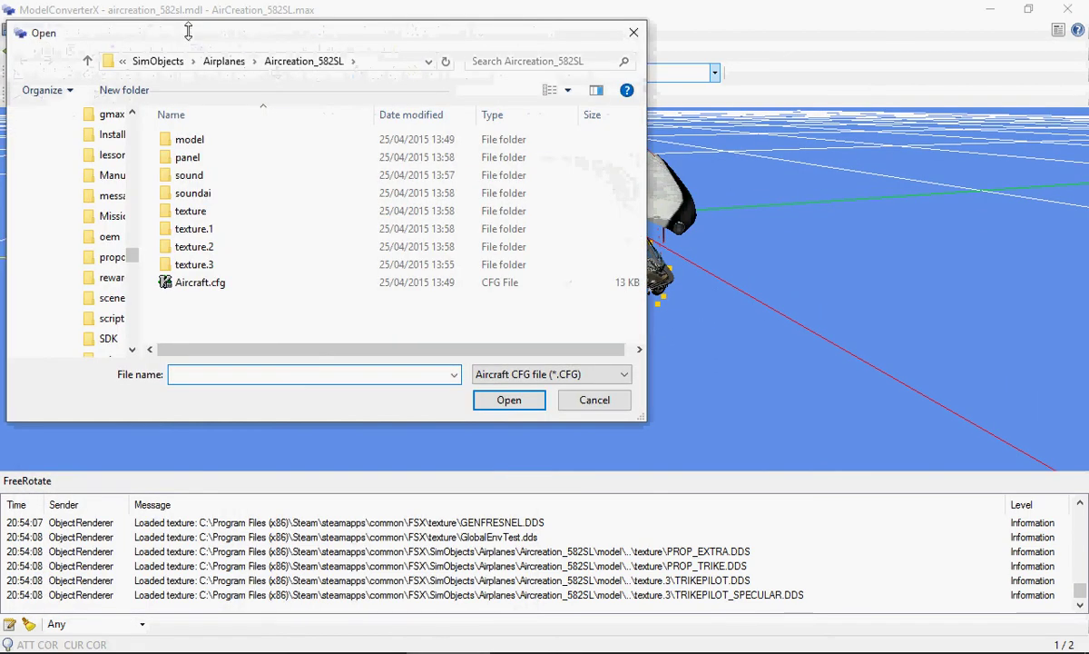
{"action": "left_click", "coordinate": [223, 61]}
{"action": "scroll", "coordinate": [245, 218], "scroll_direction": "down", "scroll_amount": 3}
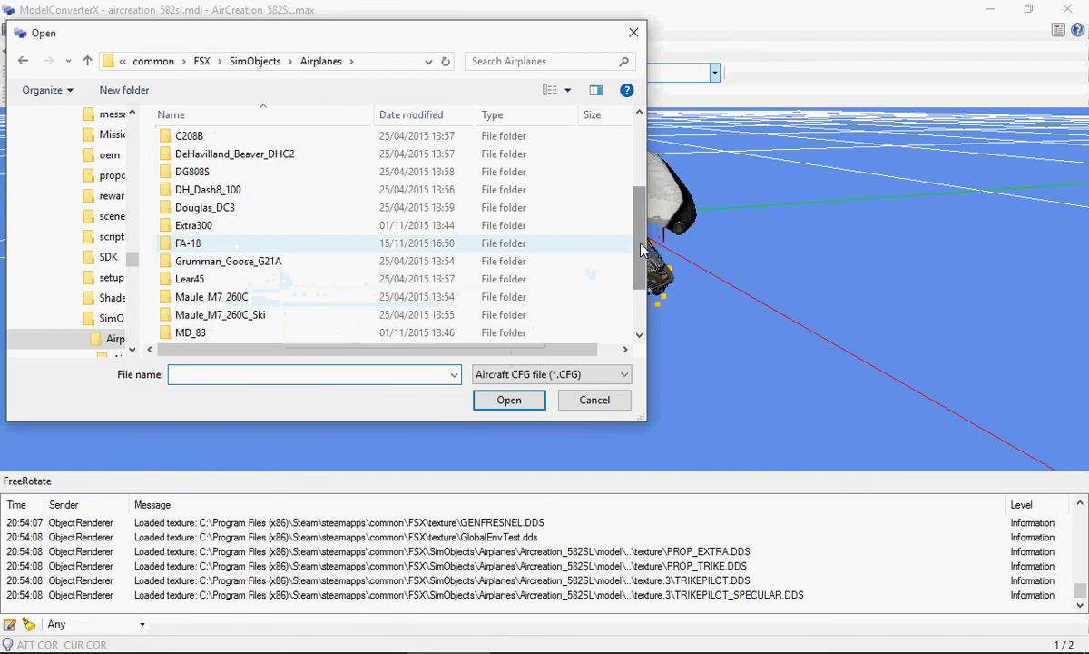
{"action": "scroll", "coordinate": [640, 289], "scroll_direction": "down", "scroll_amount": 1}
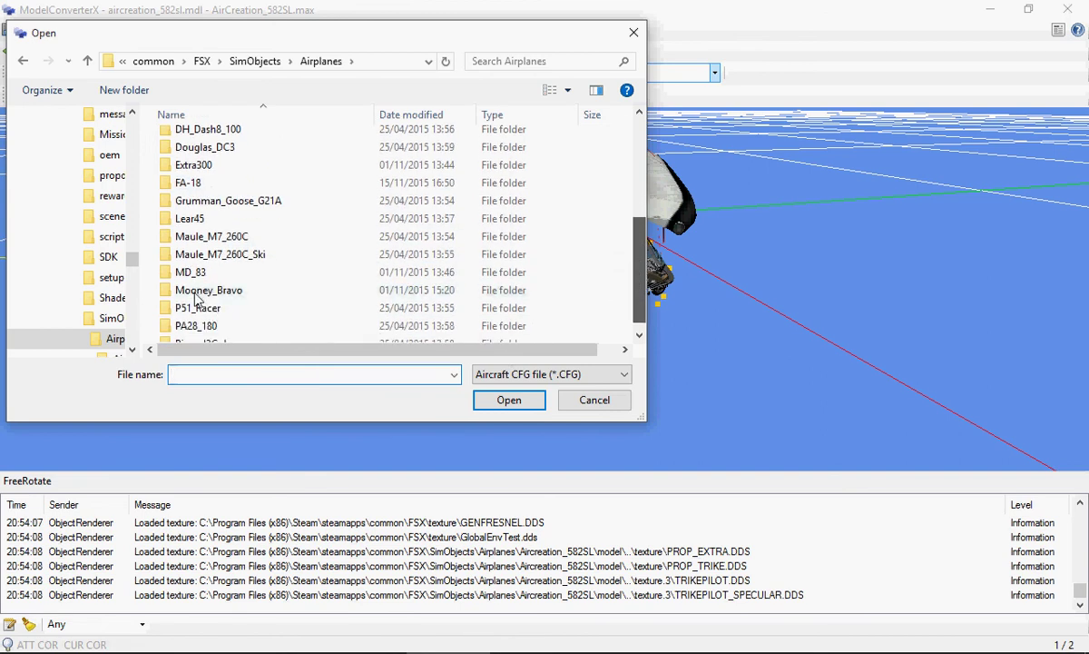
{"action": "double_click", "coordinate": [202, 299]}
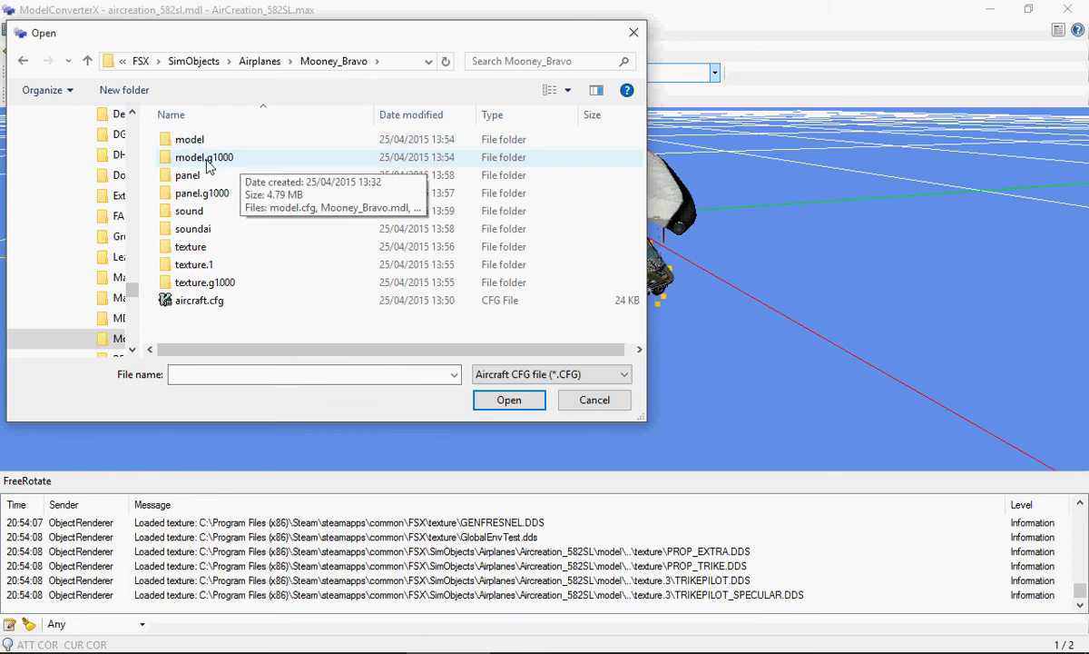
{"action": "double_click", "coordinate": [199, 303]}
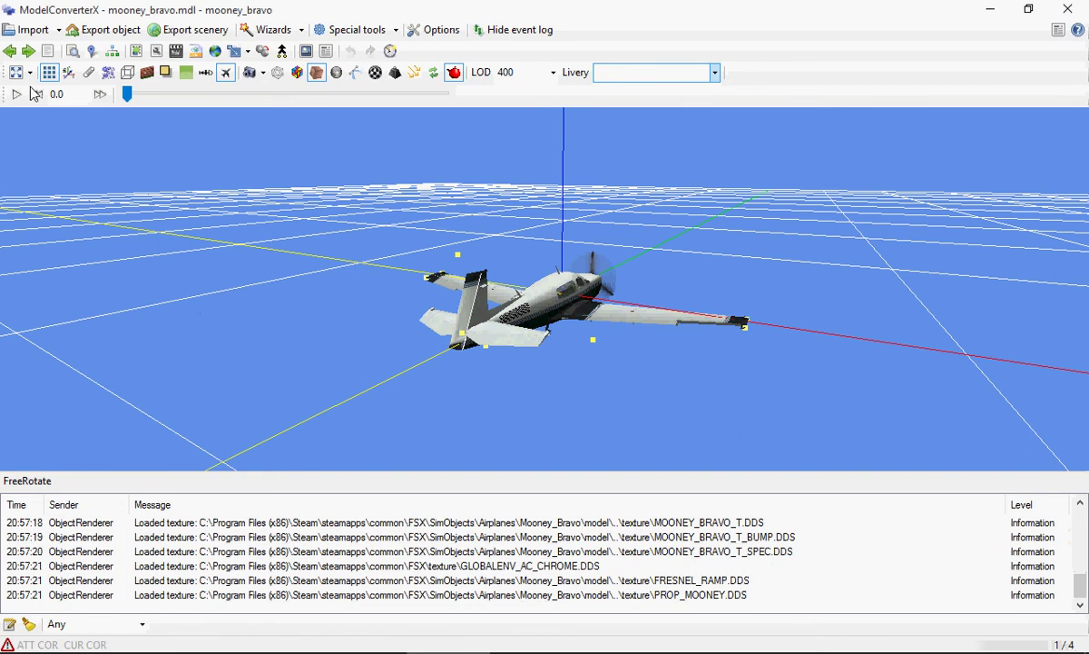
- Display the first mooney_bravo exterior model from the Scenery Objects Editor and check which liveries it offers
{"action": "left_click", "coordinate": [49, 53]}
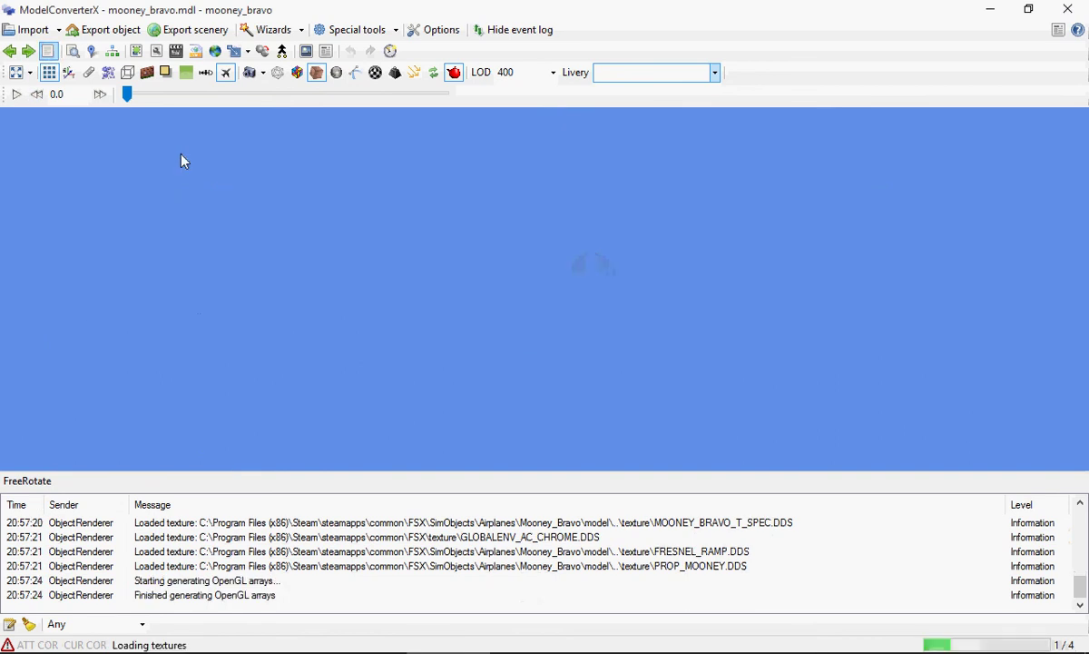
{"action": "left_click", "coordinate": [49, 53]}
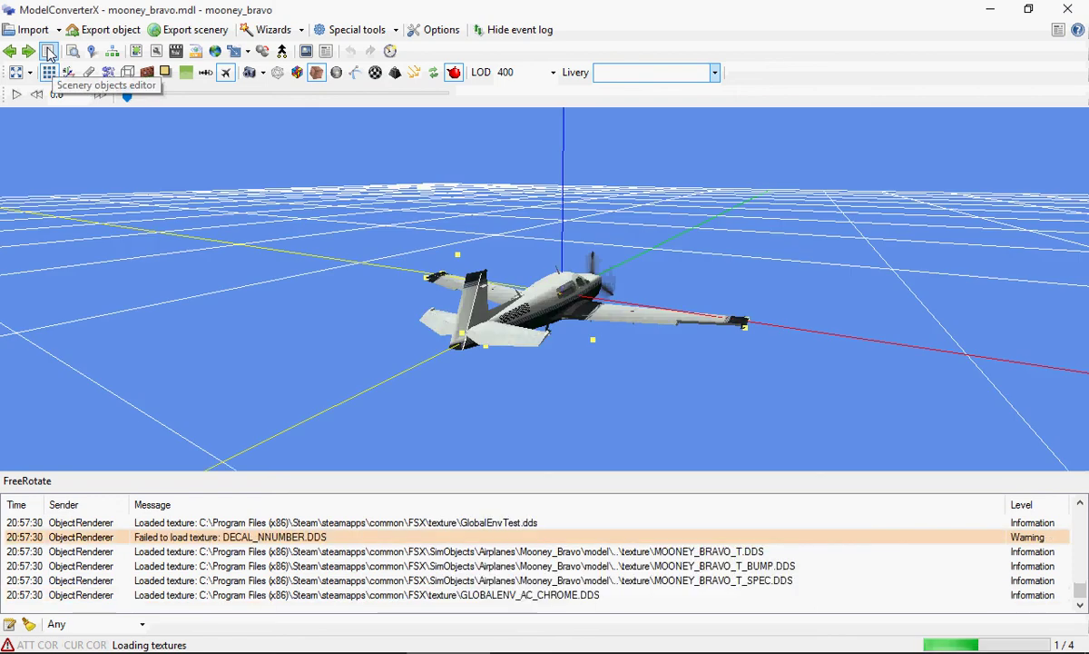
{"action": "left_click", "coordinate": [49, 53]}
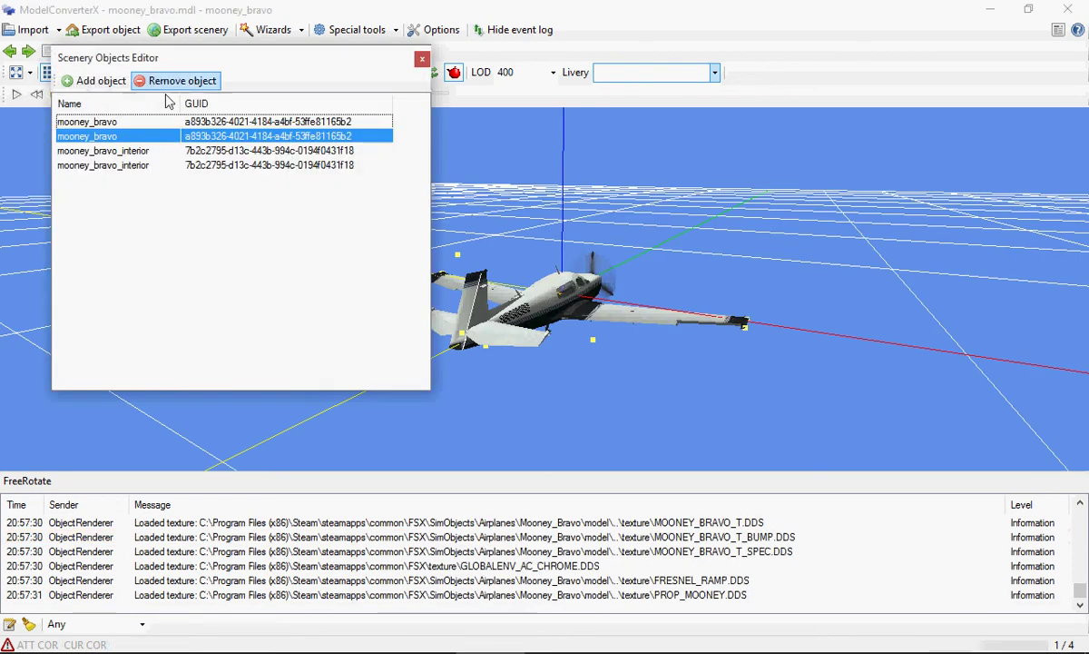
{"action": "left_click_drag", "start_coordinate": [200, 60], "coordinate": [174, 253]}
{"action": "left_click", "coordinate": [70, 316]}
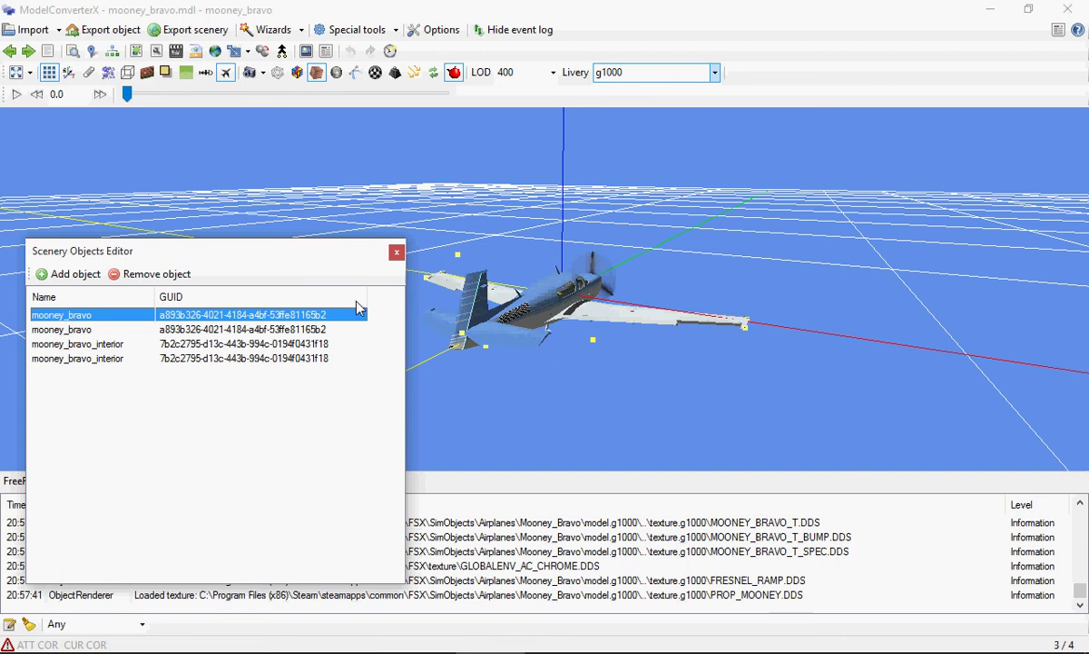
{"action": "left_click", "coordinate": [716, 73]}
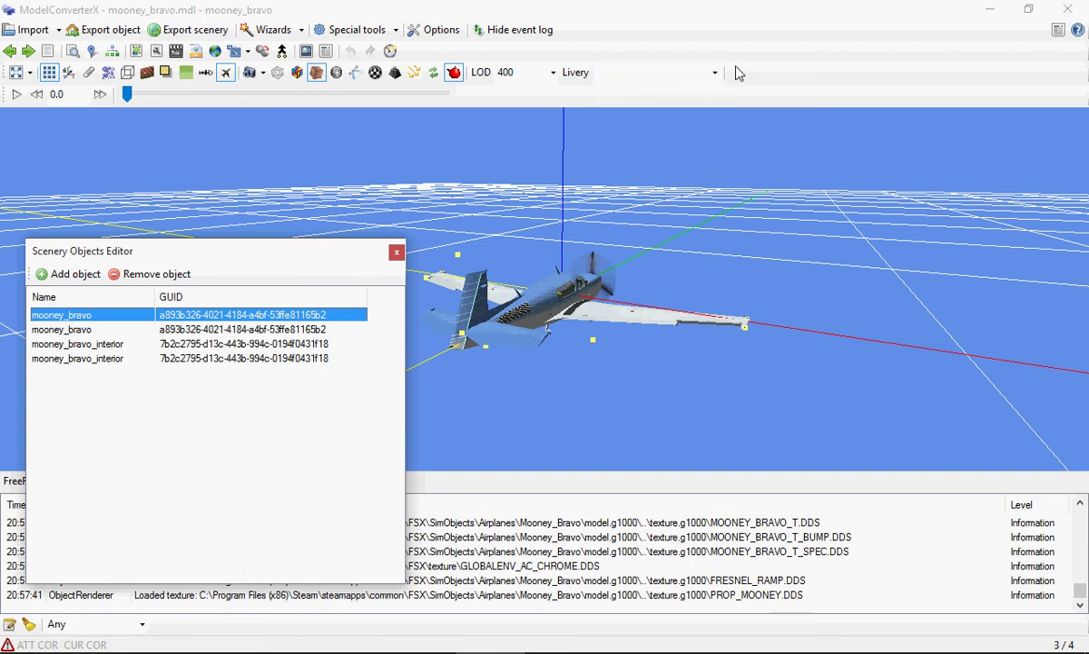
{"action": "left_click", "coordinate": [715, 73]}
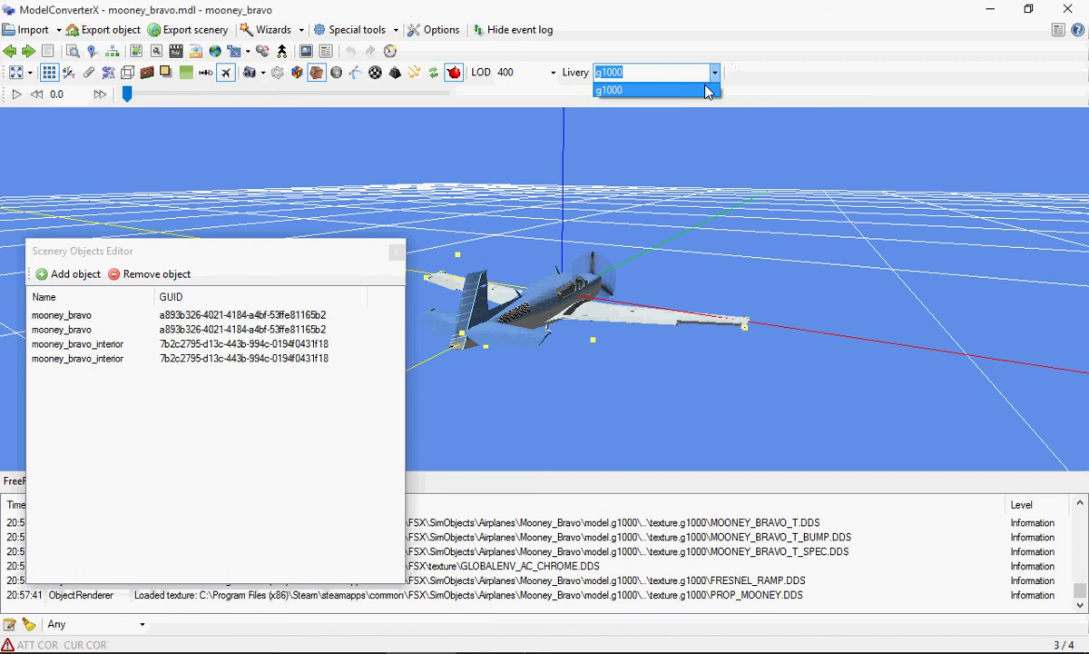
- Display the second mooney_bravo exterior model with livery 1, and close the Scenery Objects Editor
{"action": "left_click", "coordinate": [72, 327]}
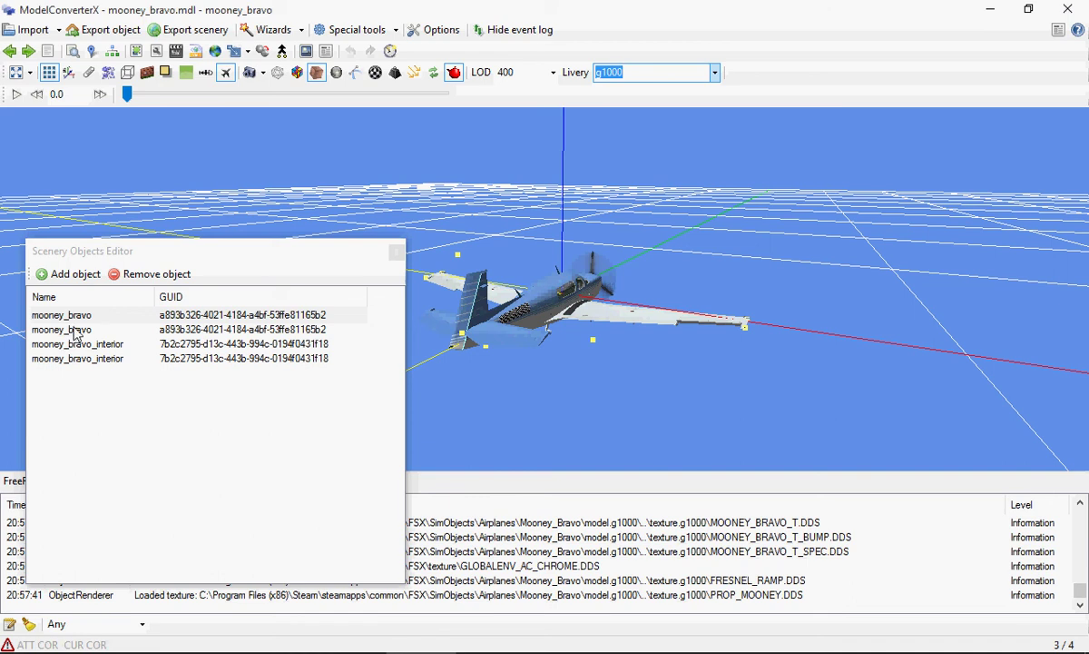
{"action": "left_click", "coordinate": [78, 330]}
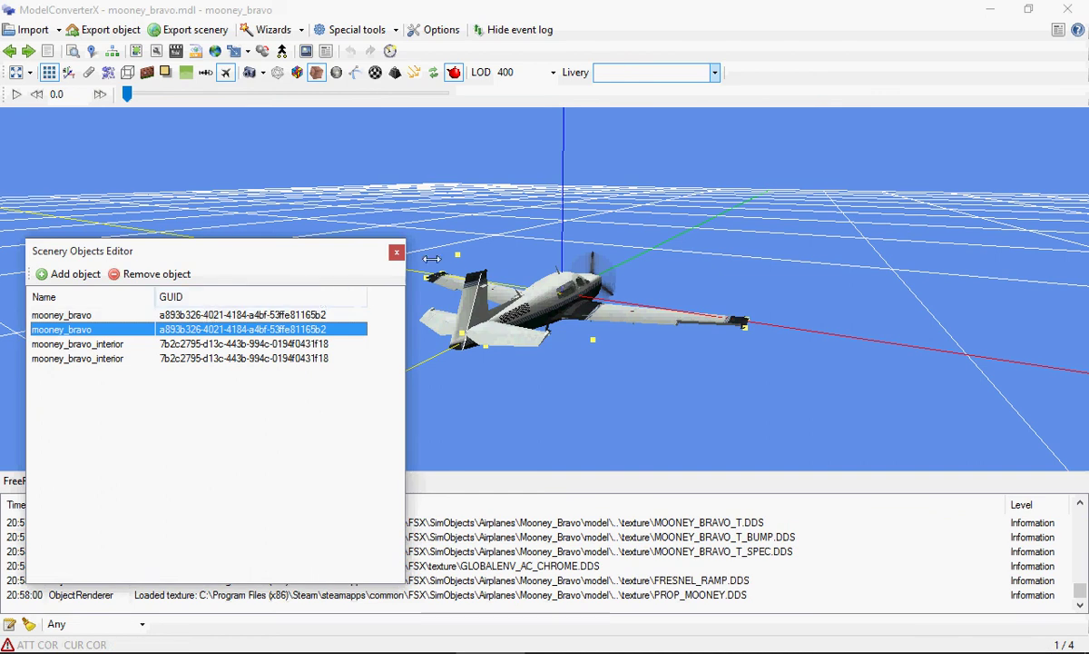
{"action": "left_click", "coordinate": [716, 74]}
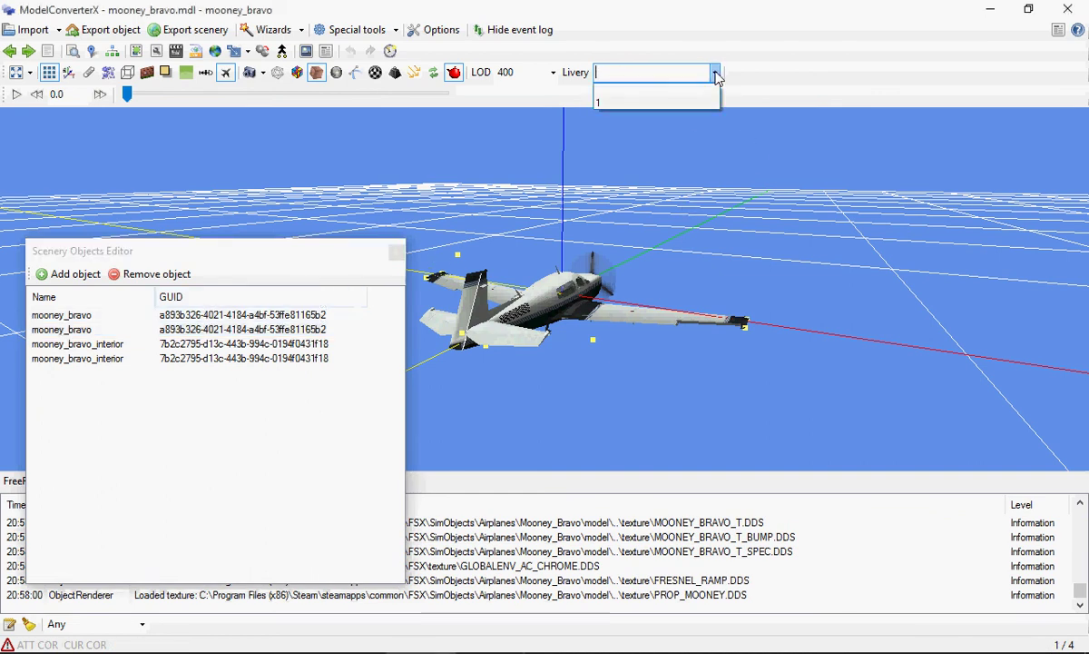
{"action": "left_click", "coordinate": [639, 105]}
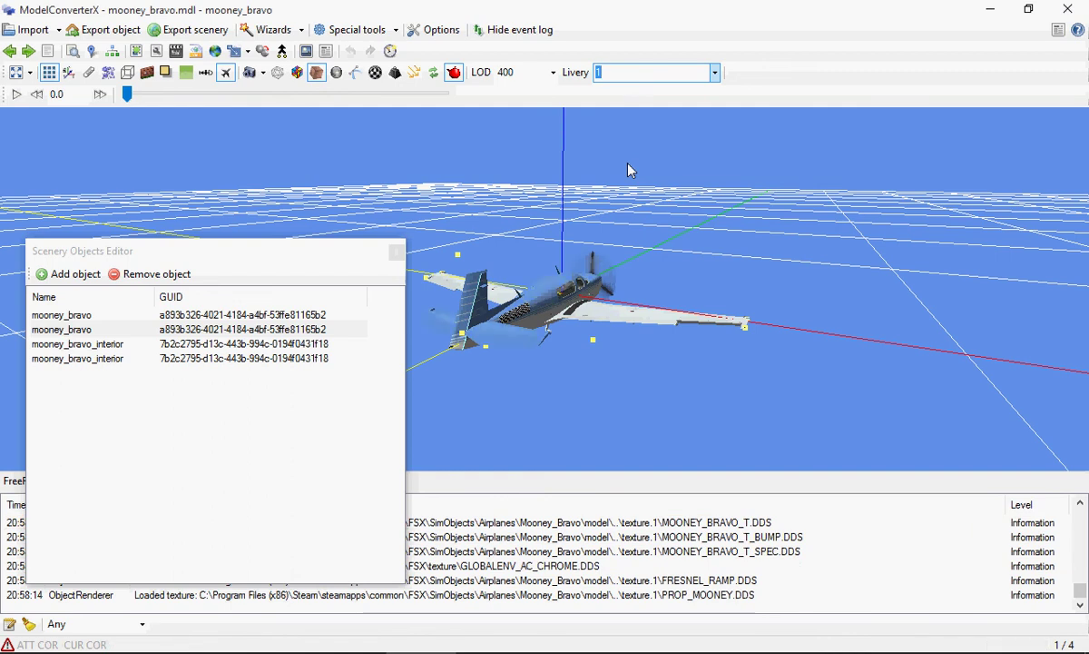
{"action": "left_click", "coordinate": [396, 252]}
{"action": "left_click_drag", "start_coordinate": [614, 306], "coordinate": [436, 164]}
- Import the MD_83 aircraft through its aircraft.cfg in the Airplanes folder
{"action": "left_click", "coordinate": [34, 33]}
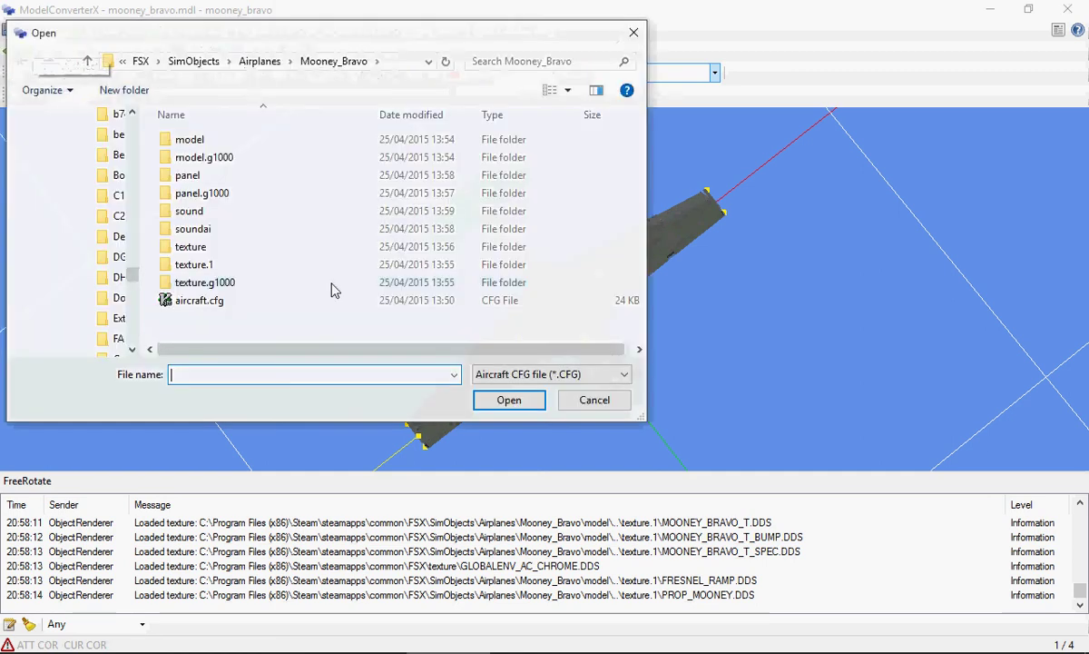
{"action": "left_click", "coordinate": [258, 61]}
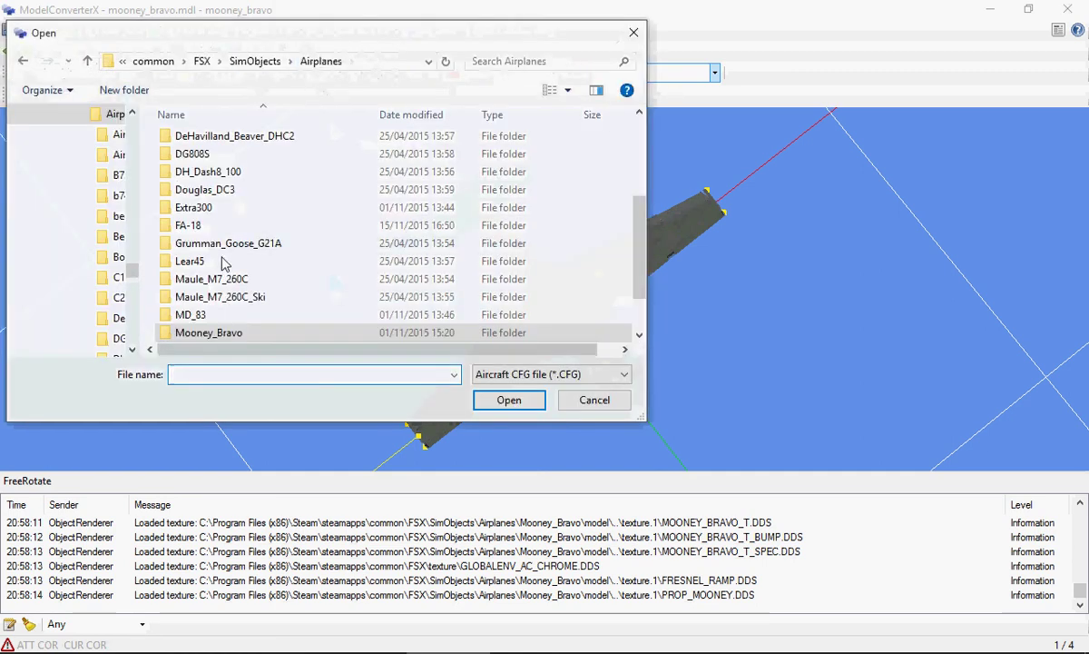
{"action": "double_click", "coordinate": [192, 315]}
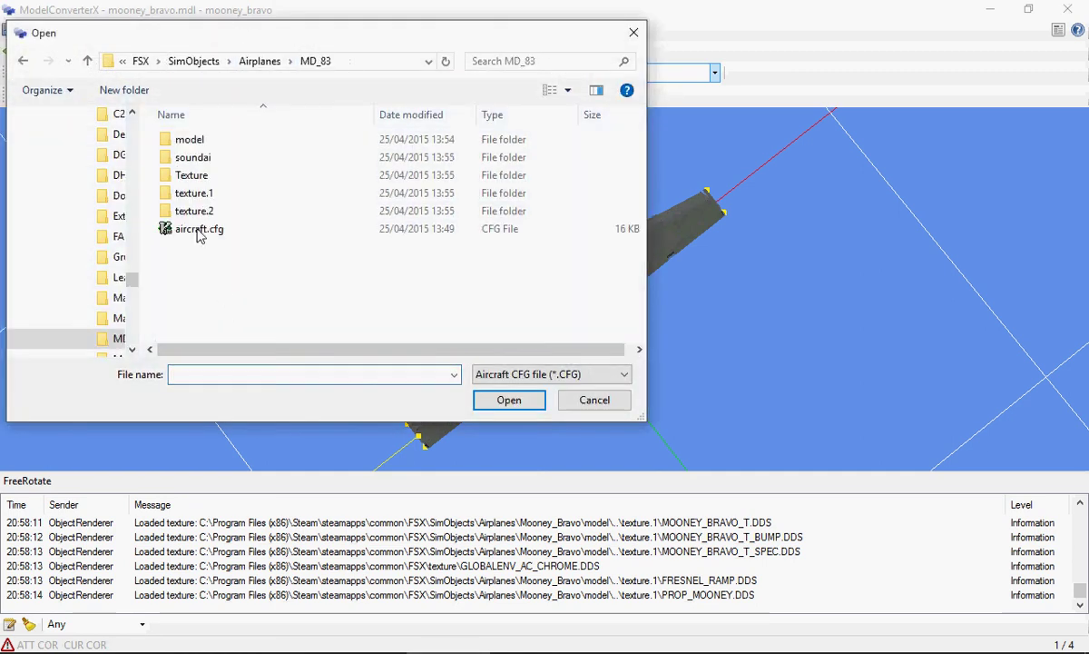
{"action": "double_click", "coordinate": [201, 232]}
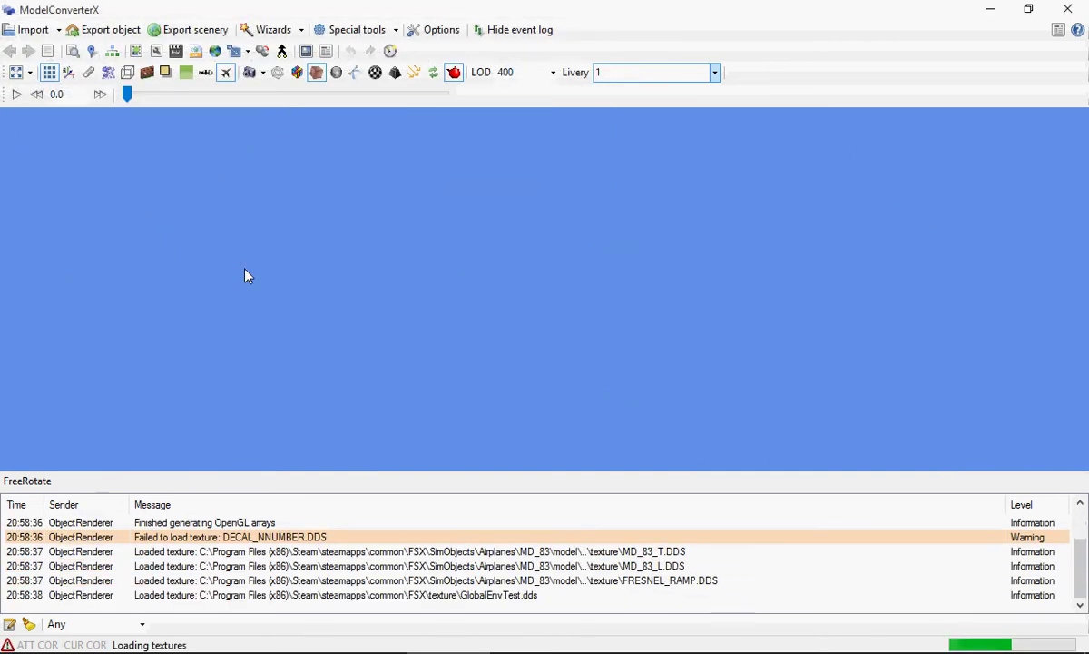
{"action": "left_click_drag", "start_coordinate": [506, 275], "coordinate": [215, 219]}
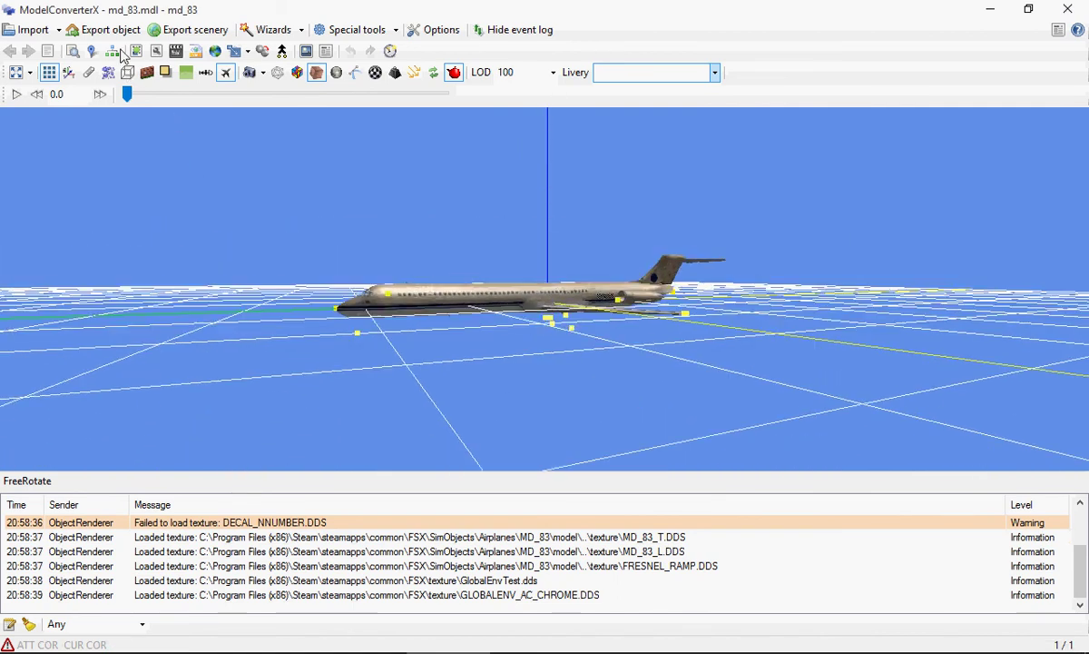
- Filter the MD-83's entries in the Hierarchy Editor by "exit", examine the CFGExit point's properties and position, and clear the filter
{"action": "left_click", "coordinate": [128, 73]}
{"action": "left_click_drag", "start_coordinate": [225, 86], "coordinate": [131, 321]}
{"action": "left_click_drag", "start_coordinate": [456, 245], "coordinate": [567, 244]}
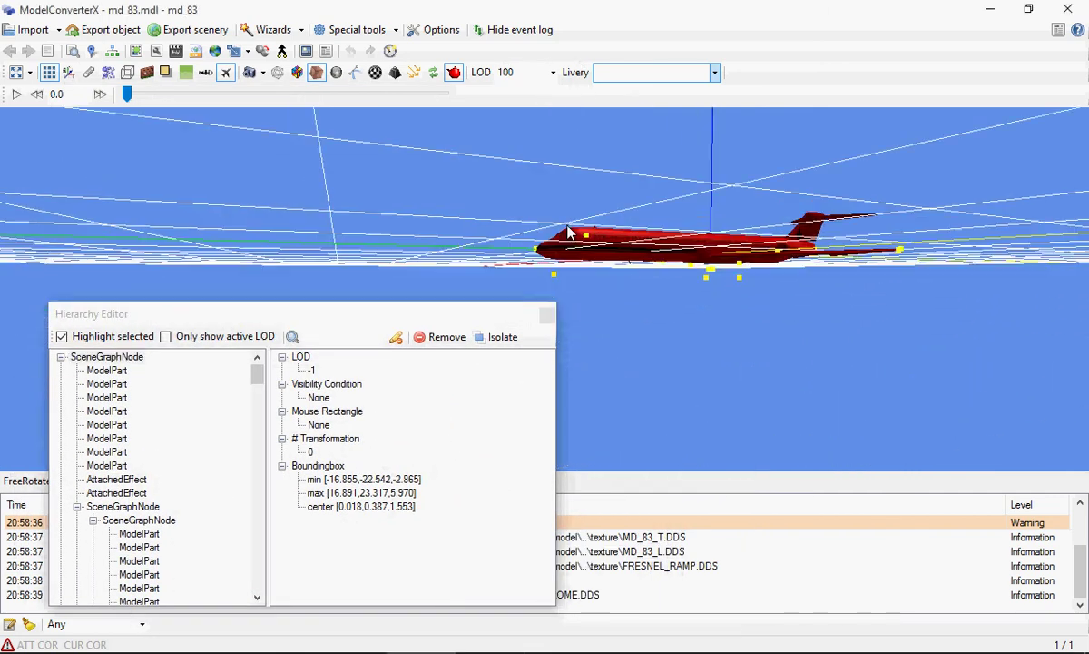
{"action": "left_click_drag", "start_coordinate": [571, 231], "coordinate": [569, 265]}
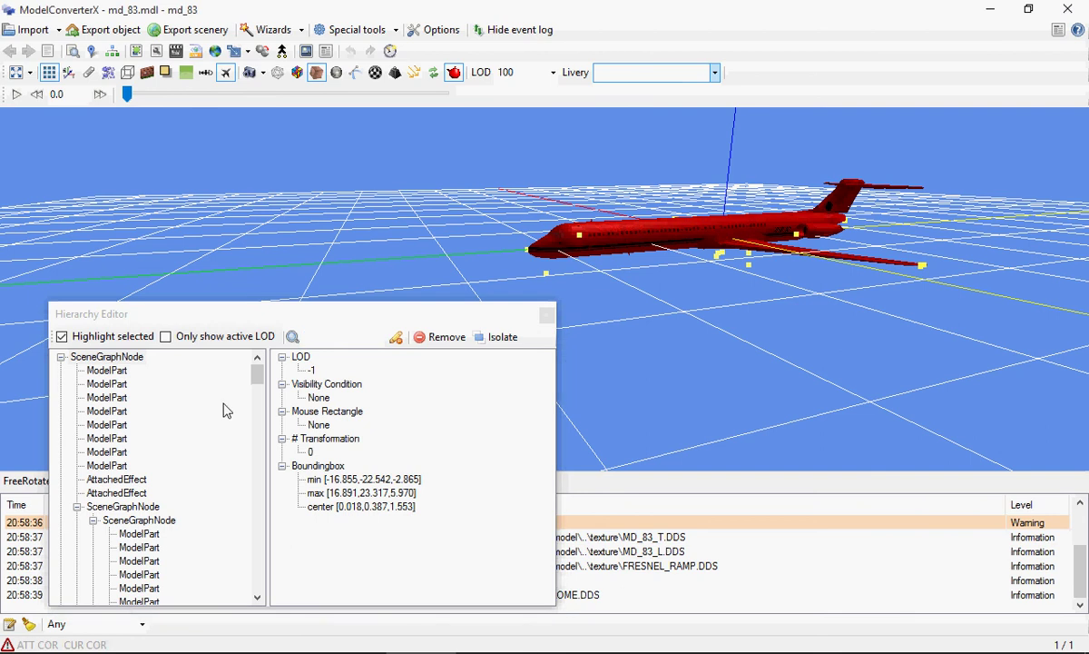
{"action": "left_click", "coordinate": [317, 336]}
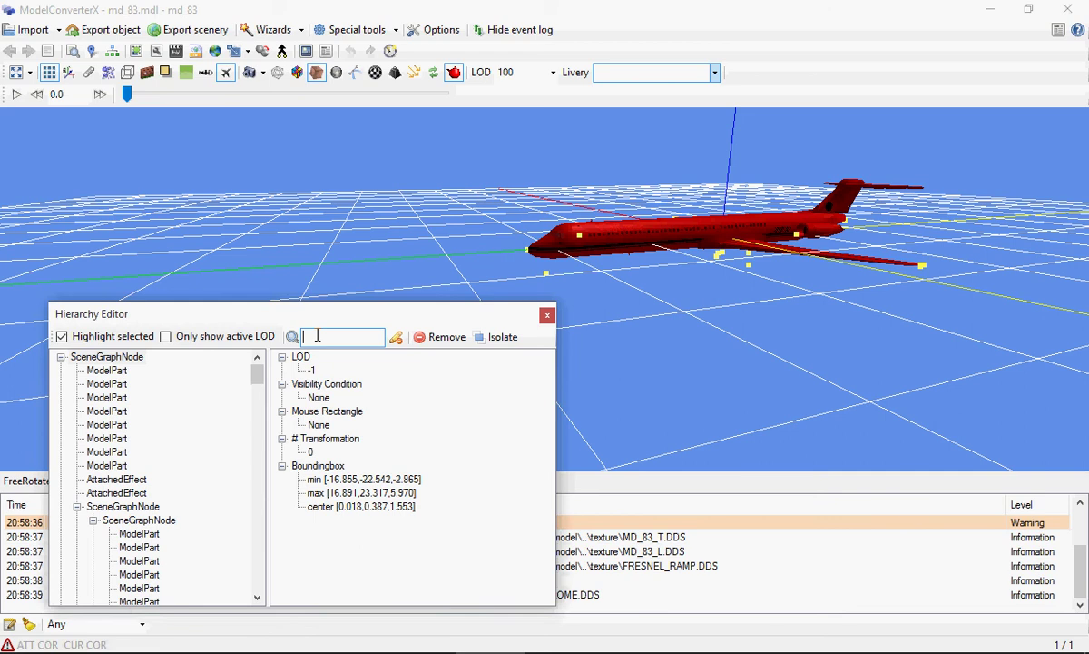
{"action": "type", "text": "exit"}
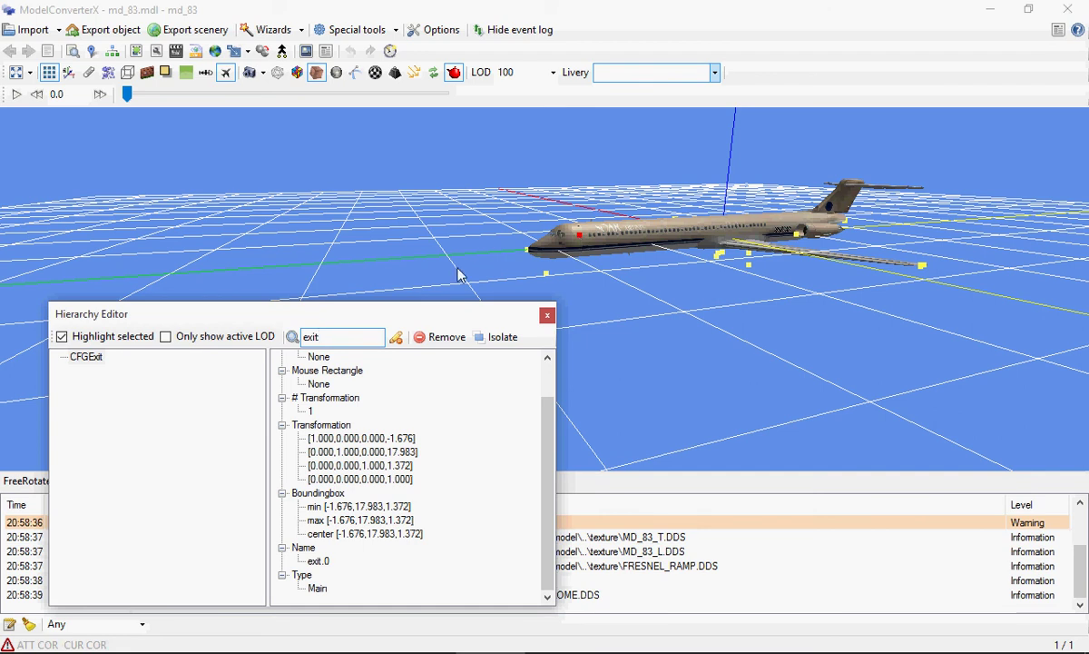
{"action": "double_click", "coordinate": [349, 337]}
{"action": "key", "text": "BackSpace"}
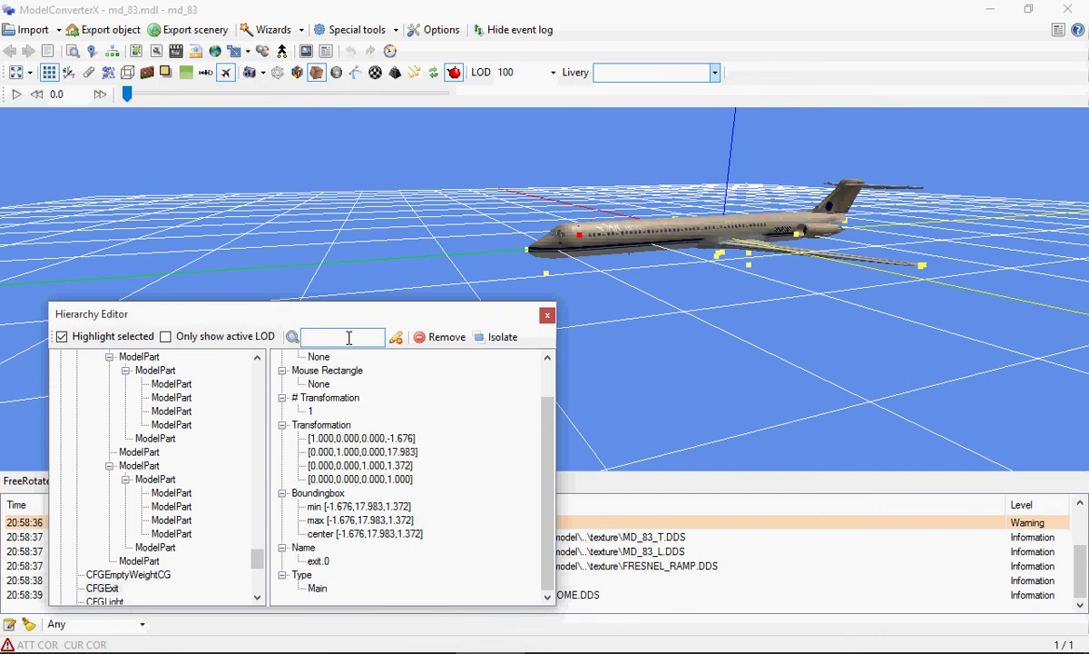